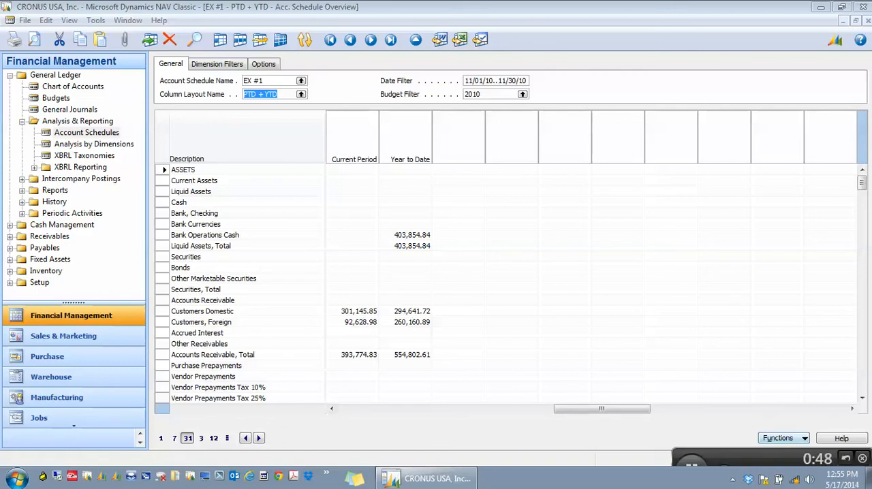
Step: Export the EX #1 account schedule to Excel using the Create Workbook option
{"action": "left_click", "coordinate": [783, 439]}
{"action": "left_click", "coordinate": [806, 394]}
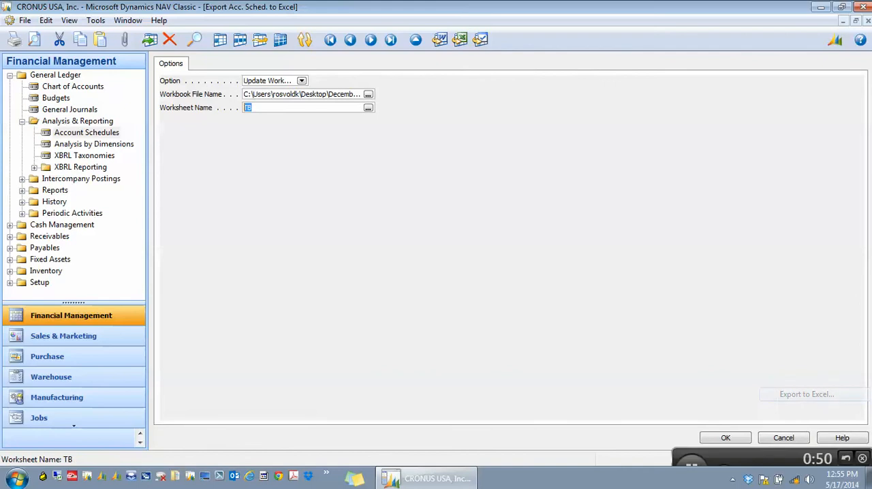
{"action": "left_click", "coordinate": [302, 80]}
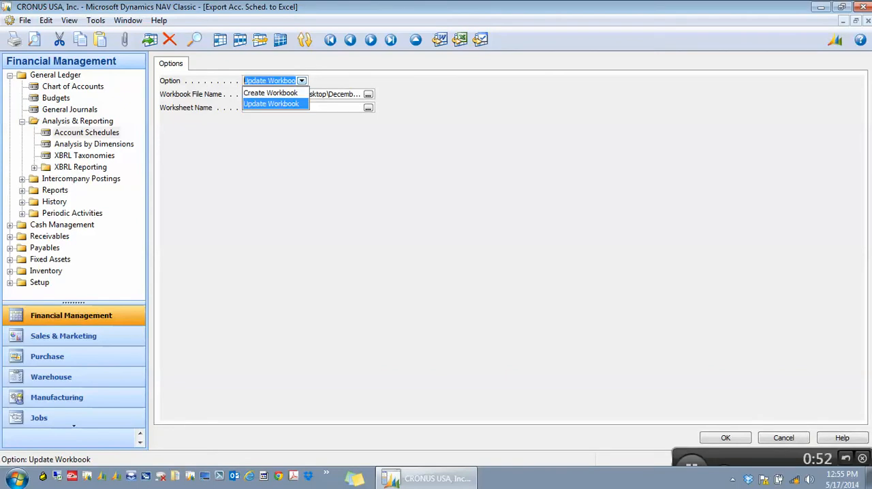
{"action": "left_click", "coordinate": [270, 93]}
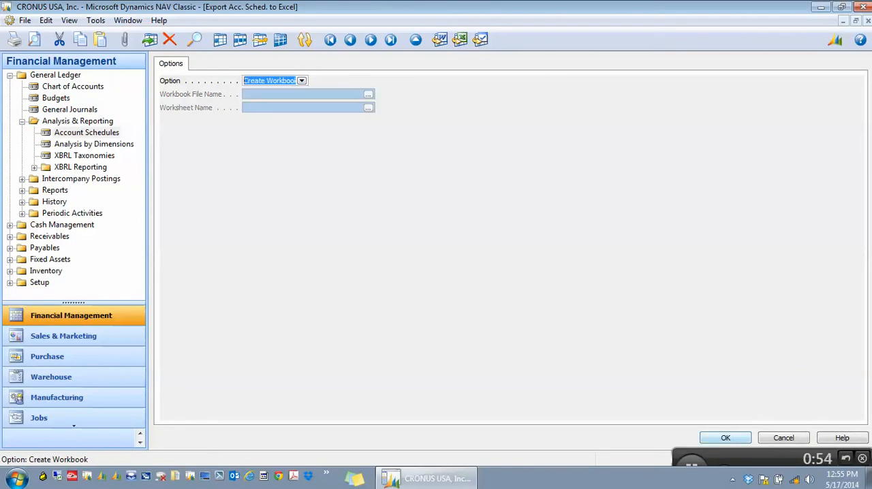
{"action": "left_click", "coordinate": [726, 437]}
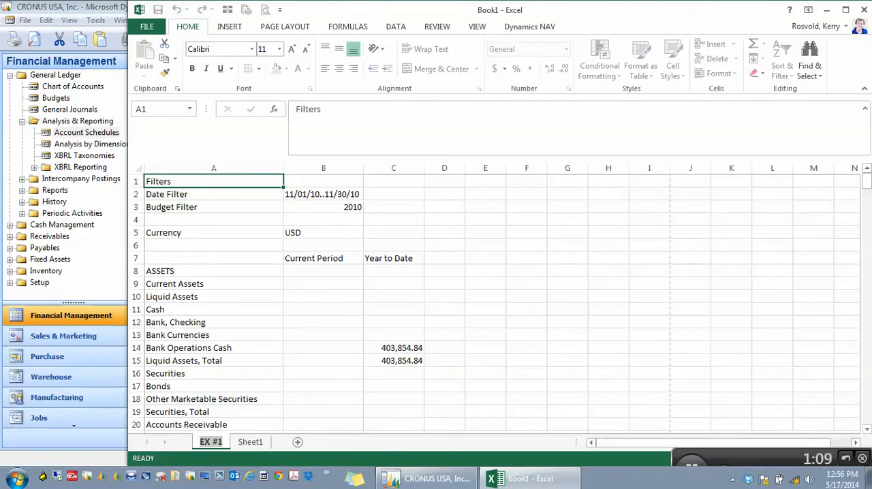
Step: Rename the exported worksheet TB and Sheet1 BS, and add a third worksheet named IS
{"action": "type", "text": "TB"}
{"action": "key", "text": "Return"}
{"action": "left_click", "coordinate": [245, 442]}
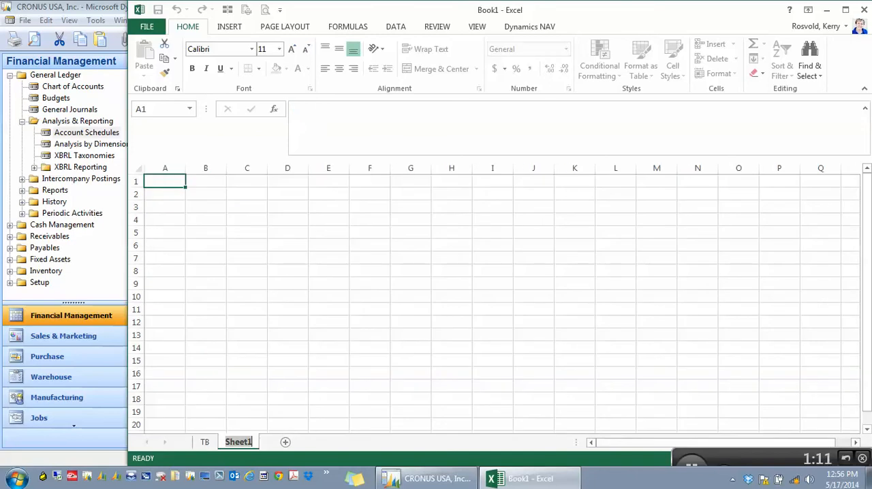
{"action": "type", "text": "BS"}
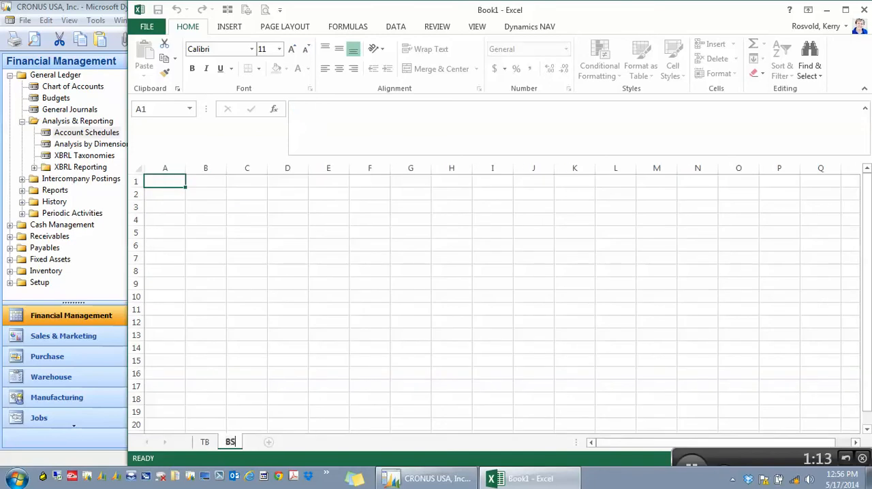
{"action": "double_click", "coordinate": [269, 442]}
{"action": "type", "text": "IS"}
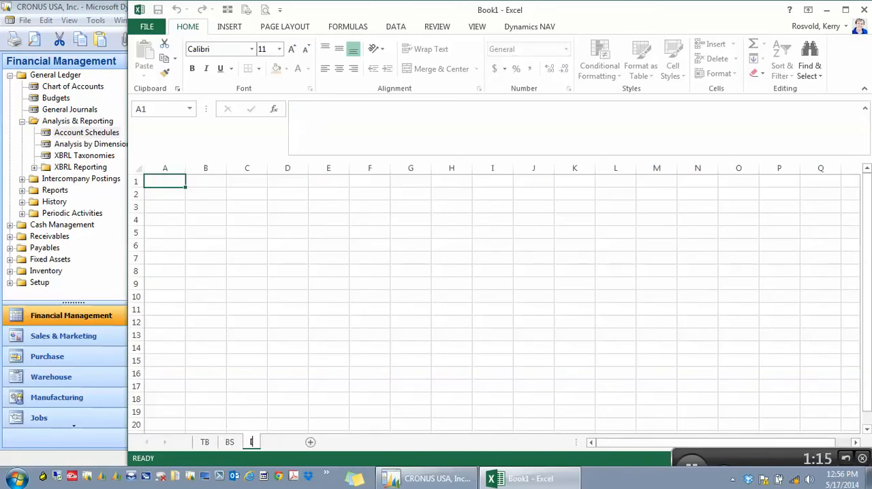
{"action": "left_click", "coordinate": [205, 443]}
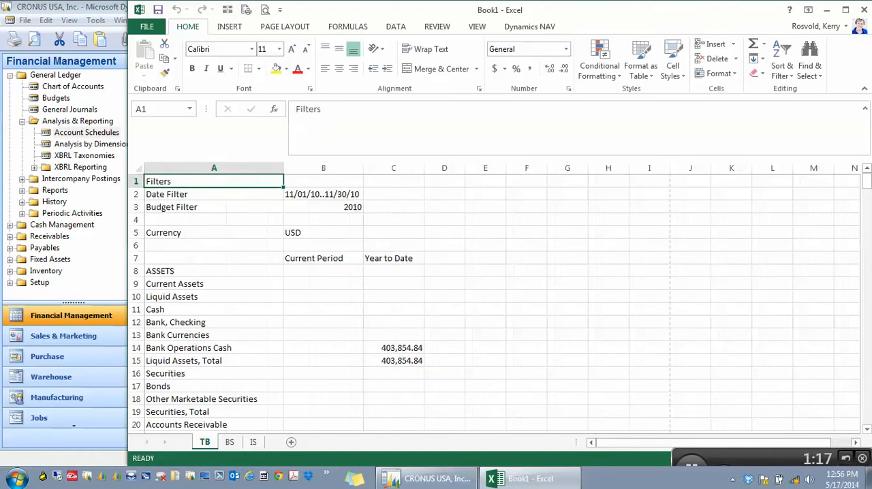
Step: Save the workbook to the Desktop as November.xlsx and close it
{"action": "left_click", "coordinate": [146, 27]}
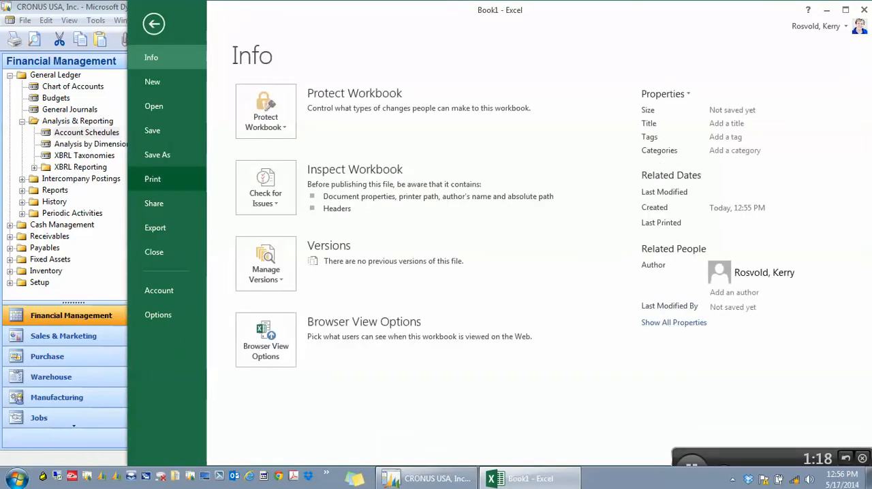
{"action": "left_click", "coordinate": [158, 155]}
{"action": "left_click", "coordinate": [322, 139]}
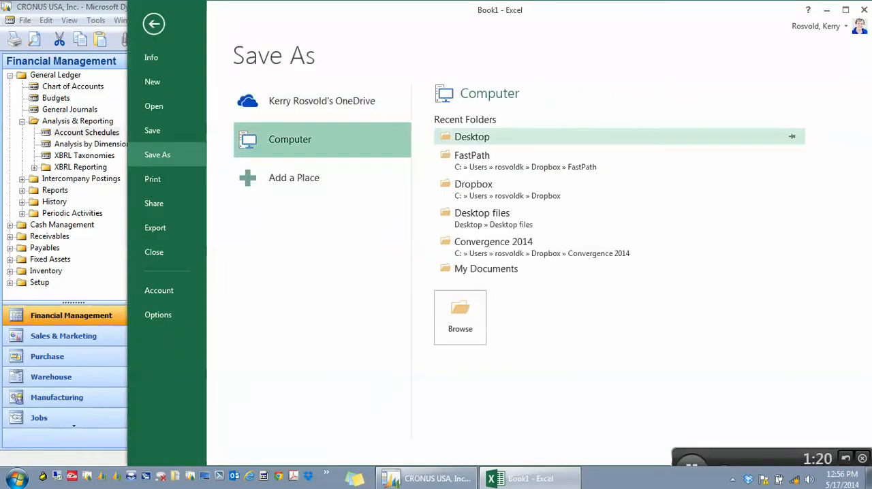
{"action": "left_click", "coordinate": [472, 137]}
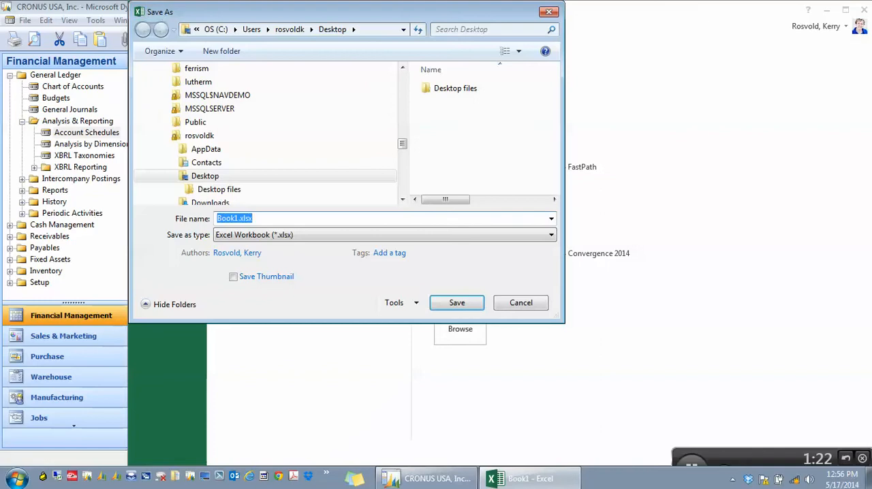
{"action": "type", "text": "Nov"}
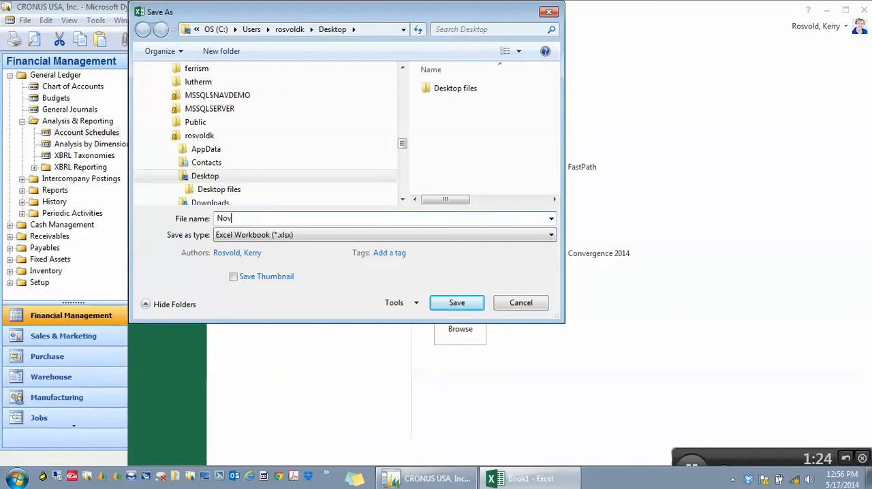
{"action": "type", "text": "ember.xlsx"}
{"action": "key", "text": "Return"}
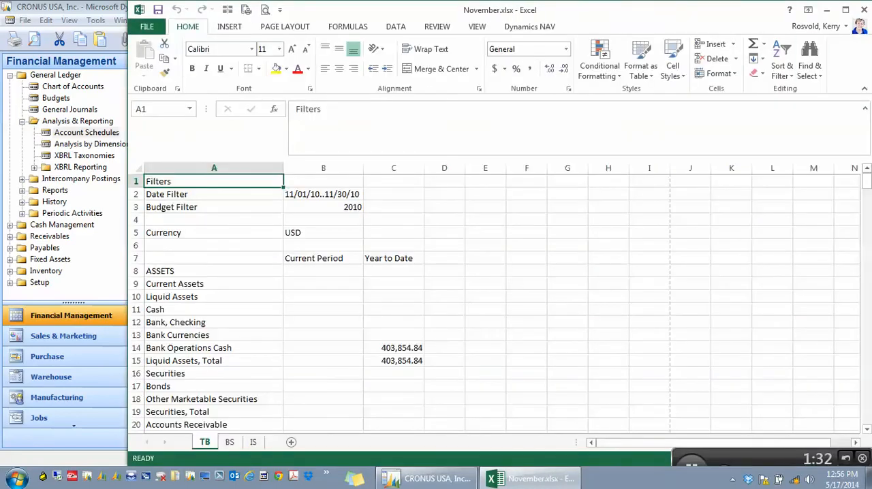
{"action": "left_click", "coordinate": [863, 10]}
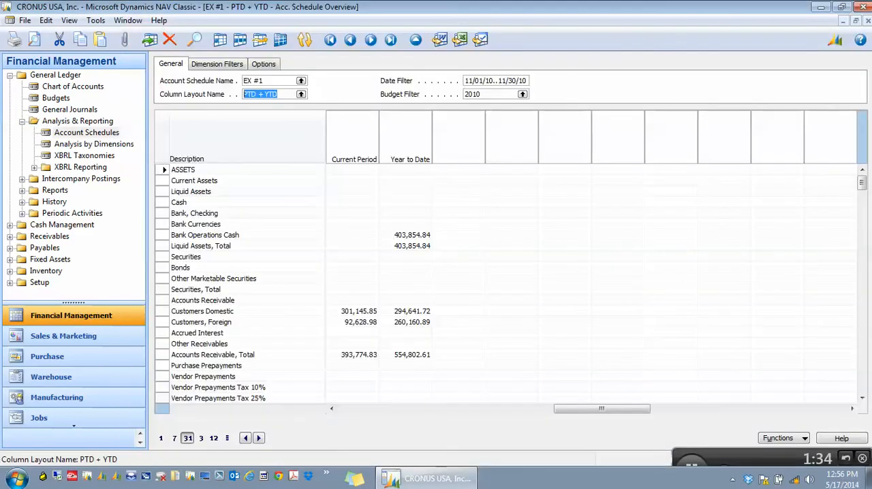
Step: Switch the account schedule overview to EX #5, the basic balance sheet row setup
{"action": "left_click", "coordinate": [301, 80]}
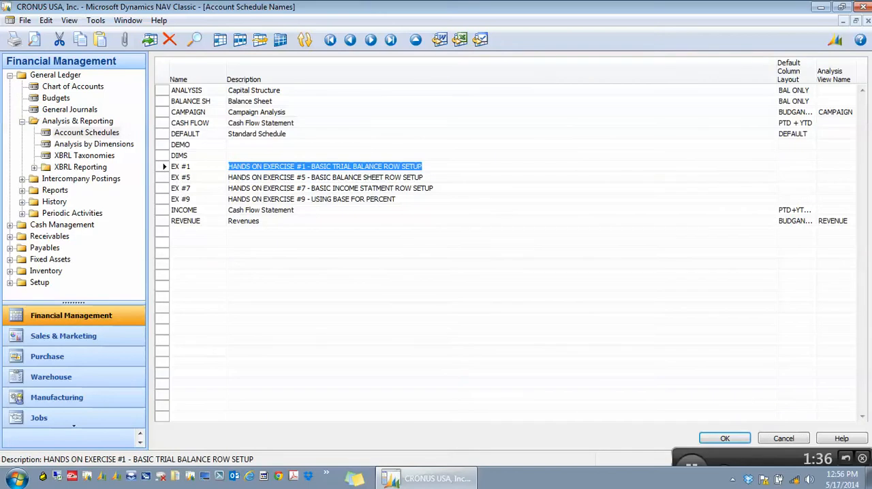
{"action": "double_click", "coordinate": [320, 177]}
{"action": "key", "text": "Tab"}
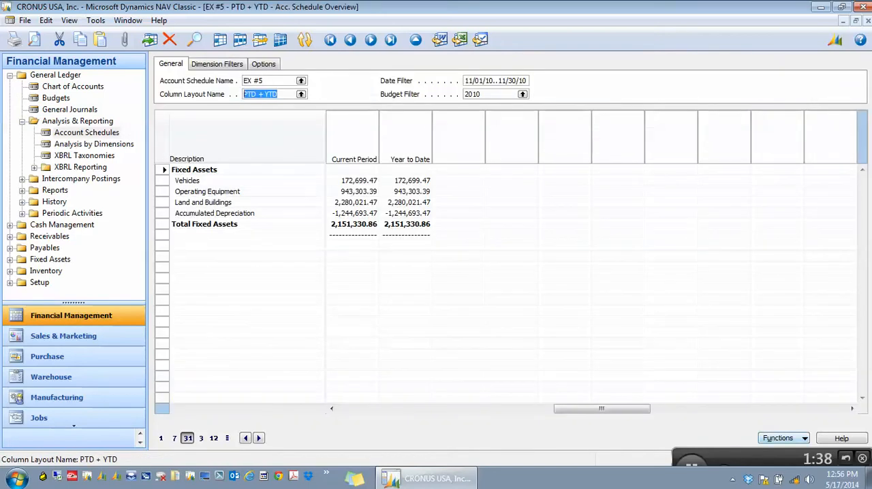
Step: Set up the Excel export with the Update Workbook option, targeting November.xlsx on the Desktop
{"action": "left_click", "coordinate": [782, 438]}
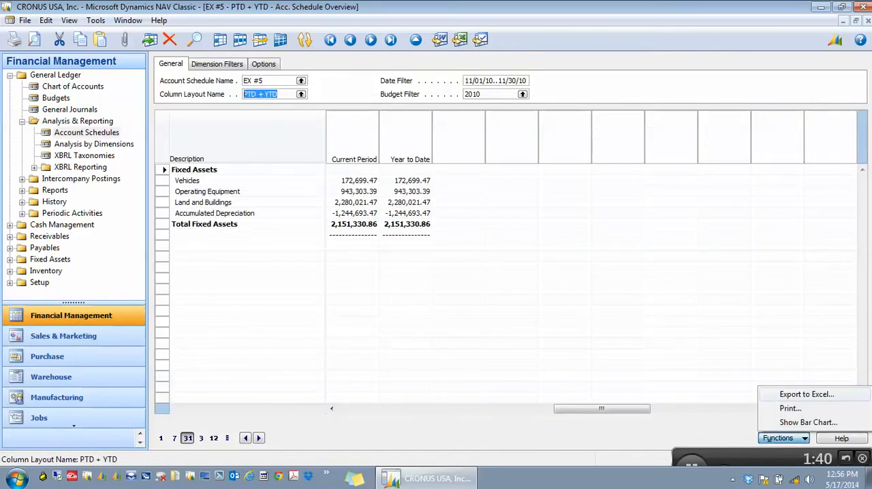
{"action": "left_click", "coordinate": [804, 394]}
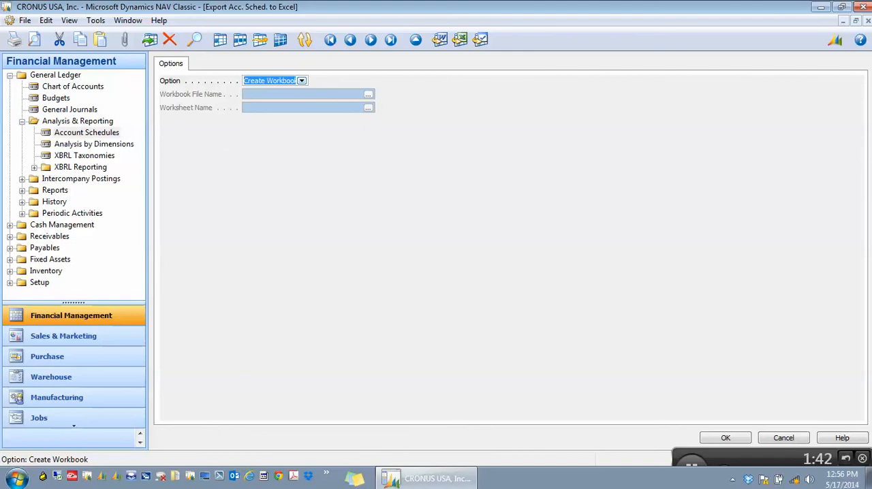
{"action": "left_click", "coordinate": [302, 80]}
{"action": "left_click", "coordinate": [271, 104]}
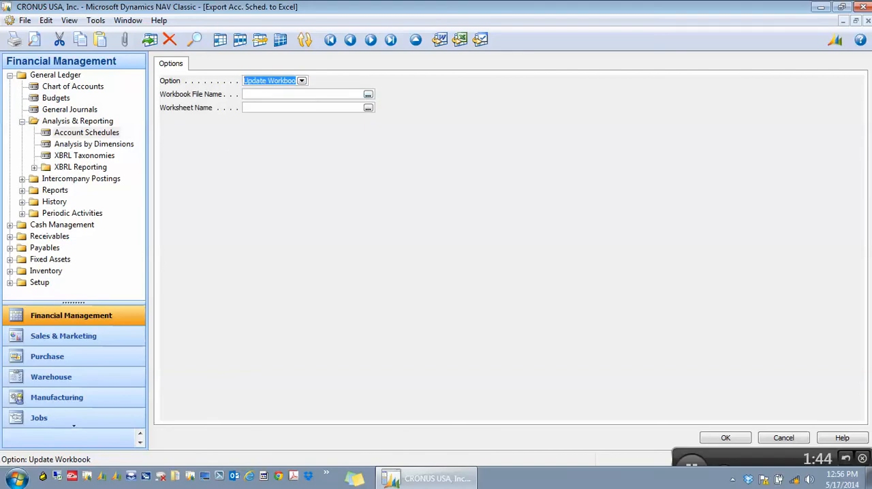
{"action": "left_click", "coordinate": [368, 95]}
{"action": "left_click", "coordinate": [157, 155]}
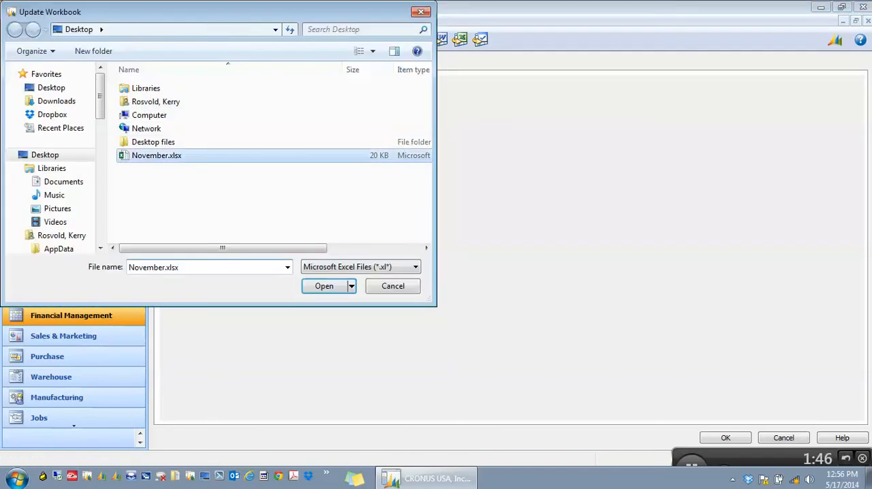
{"action": "left_click", "coordinate": [325, 286]}
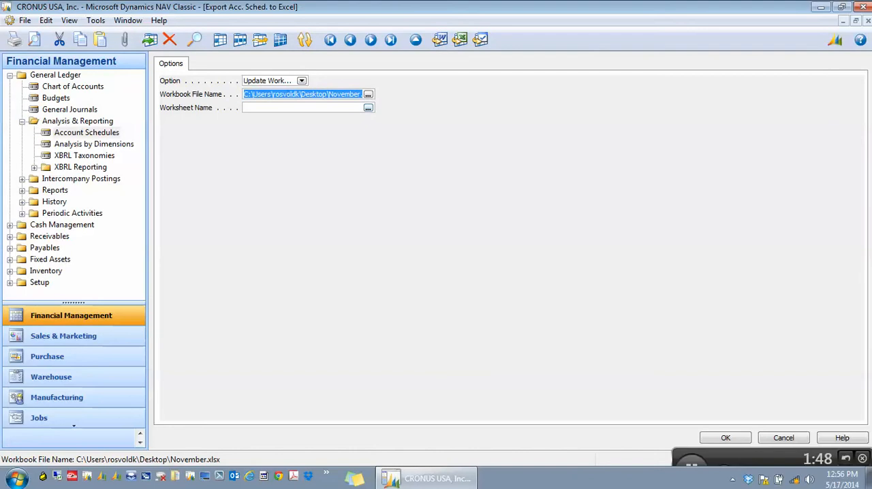
Step: Export the schedule into the BS worksheet and review that sheet in Excel before closing the workbook
{"action": "left_click", "coordinate": [369, 107]}
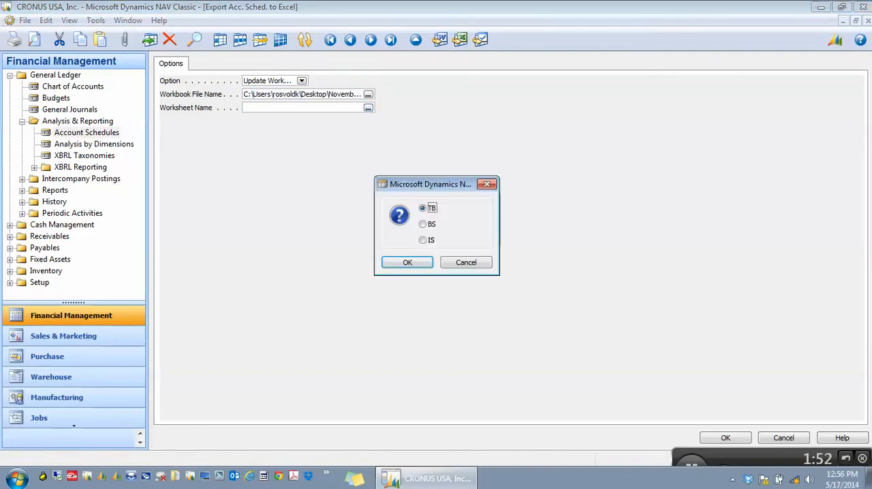
{"action": "left_click", "coordinate": [424, 225]}
{"action": "key", "text": "Return"}
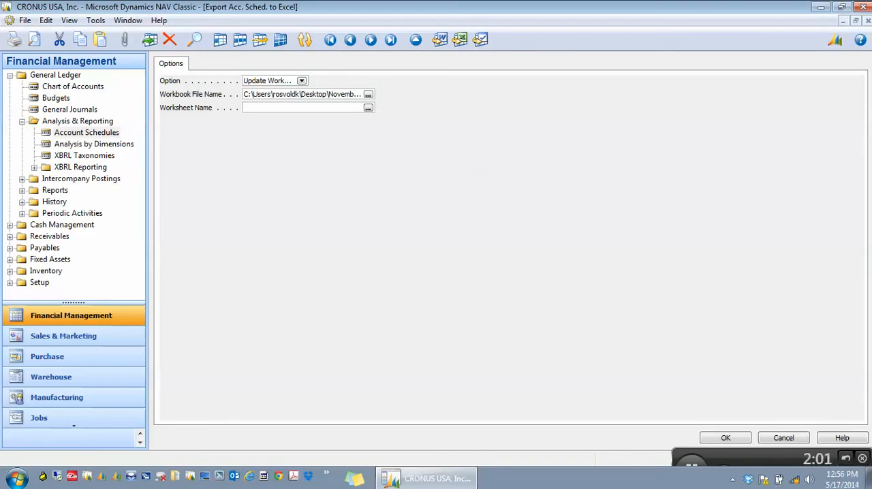
{"action": "key", "text": "Escape"}
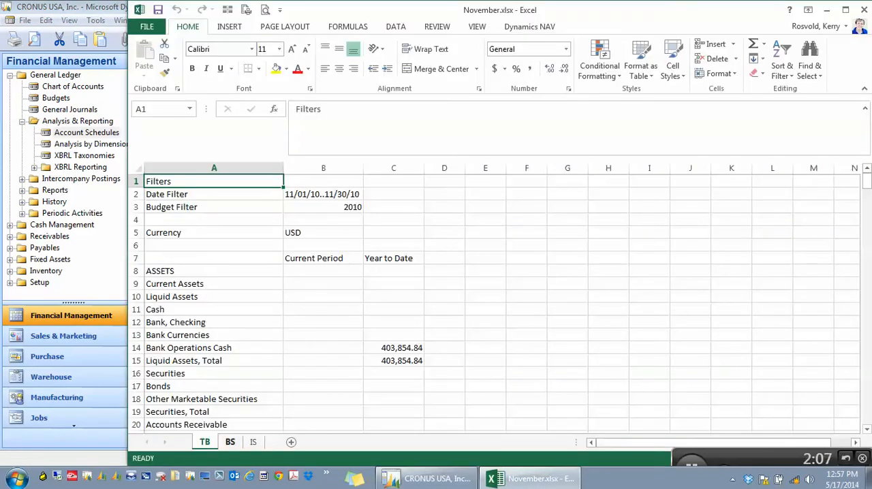
{"action": "left_click", "coordinate": [231, 442]}
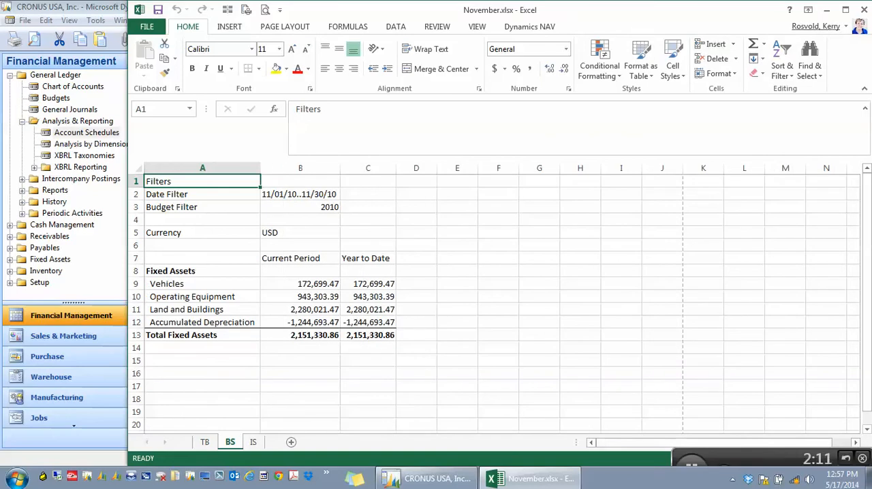
{"action": "left_click", "coordinate": [863, 10]}
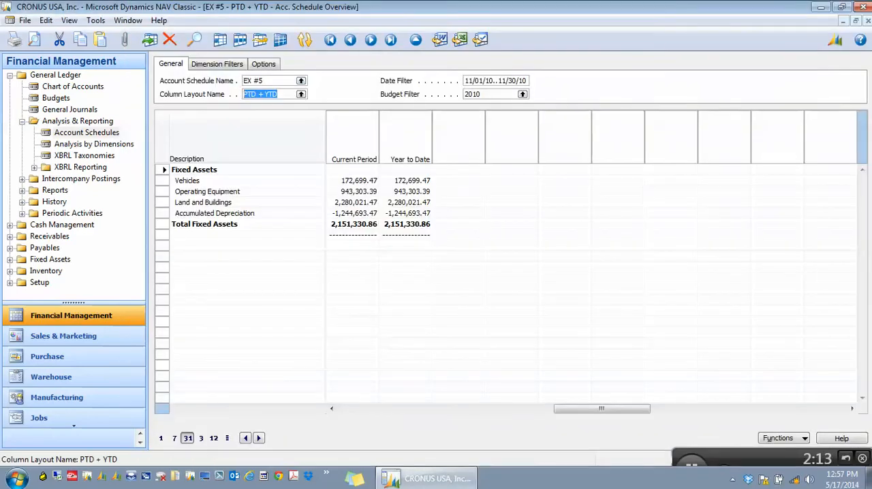
Step: Switch the account schedule overview to EX #7, the basic income statement row setup
{"action": "key", "text": "Escape"}
{"action": "left_click", "coordinate": [264, 188]}
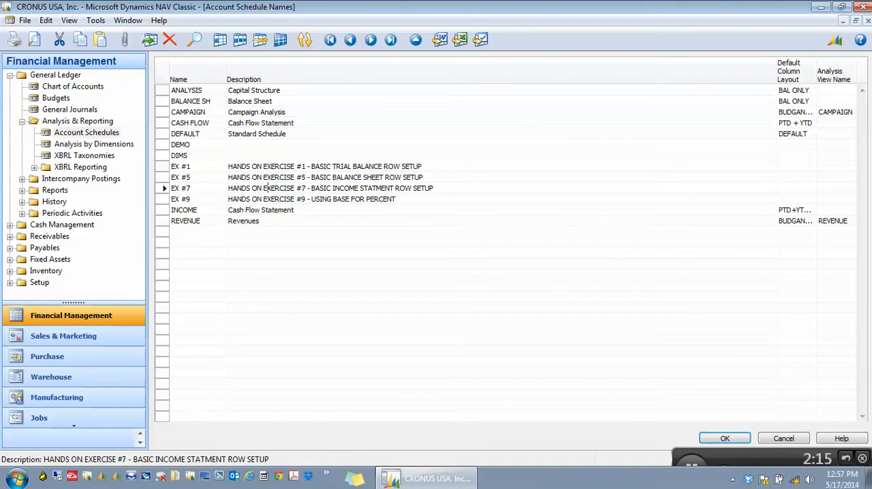
{"action": "key", "text": "Return"}
{"action": "key", "text": "Return"}
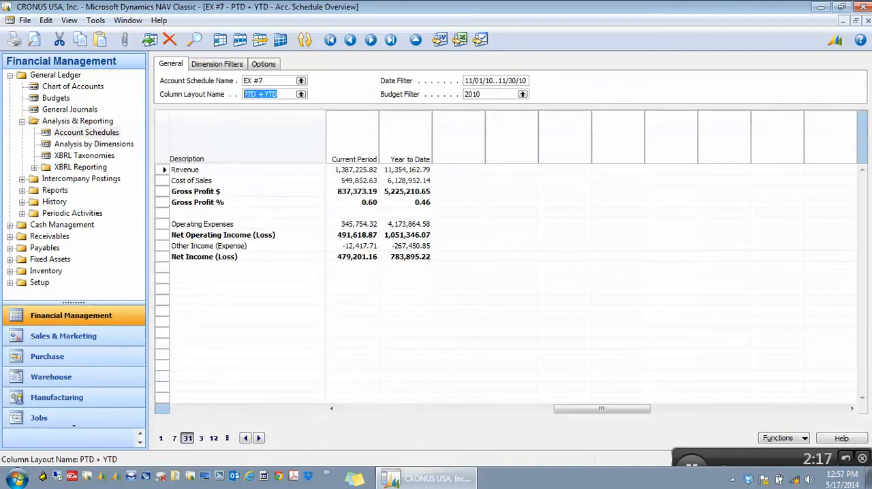
Step: Export the EX #7 schedule to Excel, updating the IS worksheet of the November workbook
{"action": "left_click", "coordinate": [783, 438]}
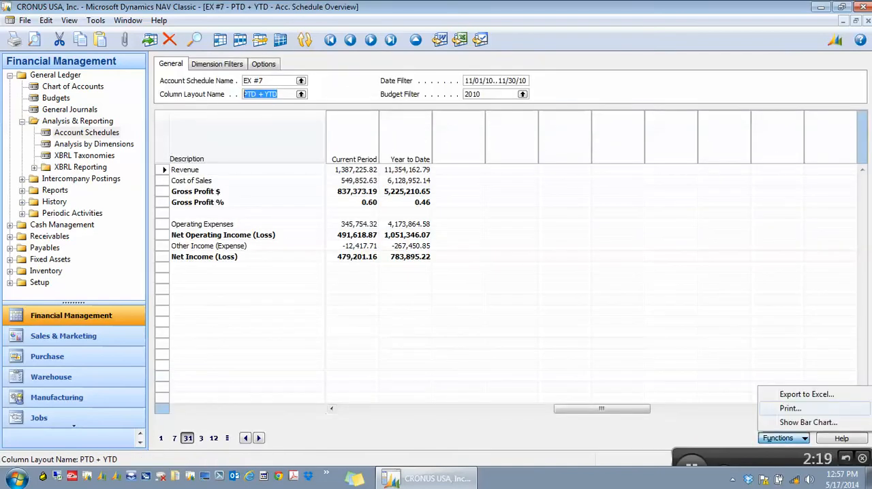
{"action": "left_click", "coordinate": [806, 394]}
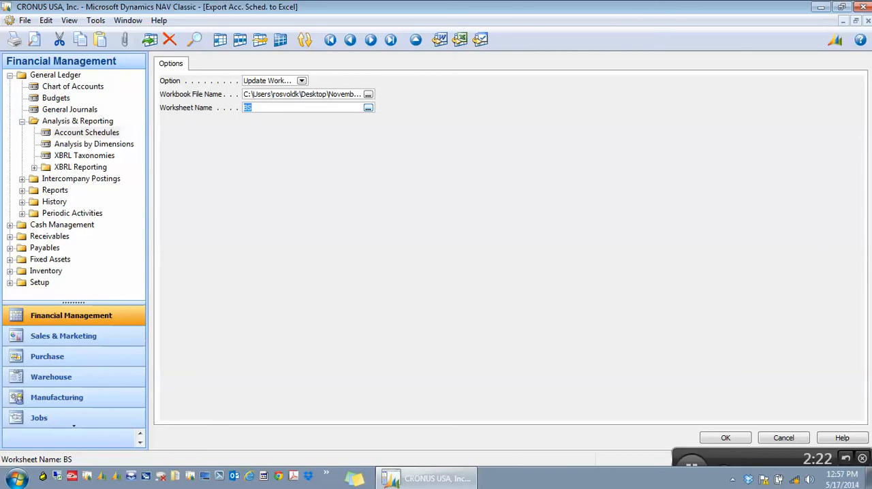
{"action": "left_click", "coordinate": [368, 107]}
{"action": "left_click", "coordinate": [423, 240]}
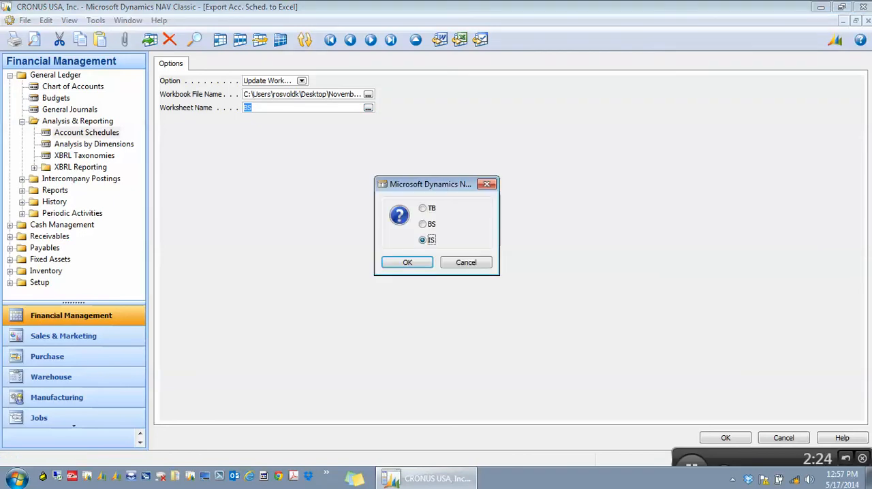
{"action": "left_click", "coordinate": [408, 262]}
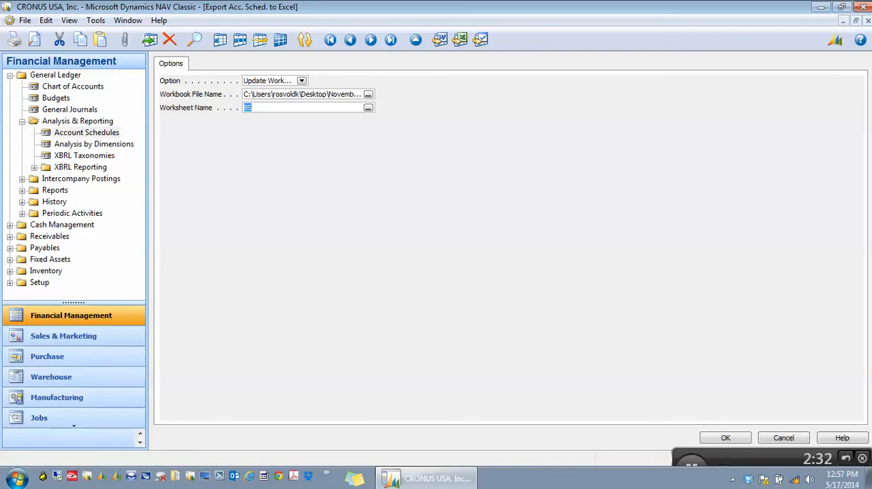
{"action": "key", "text": "Escape"}
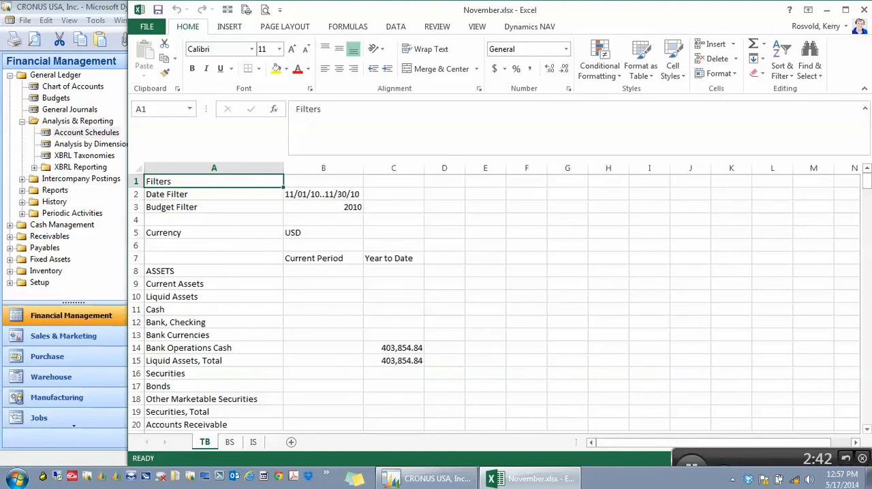
Step: Bold and center the Current Period and Year to Date headings in B7:C7 of the TB worksheet
{"action": "left_click_drag", "start_coordinate": [307, 259], "coordinate": [402, 258]}
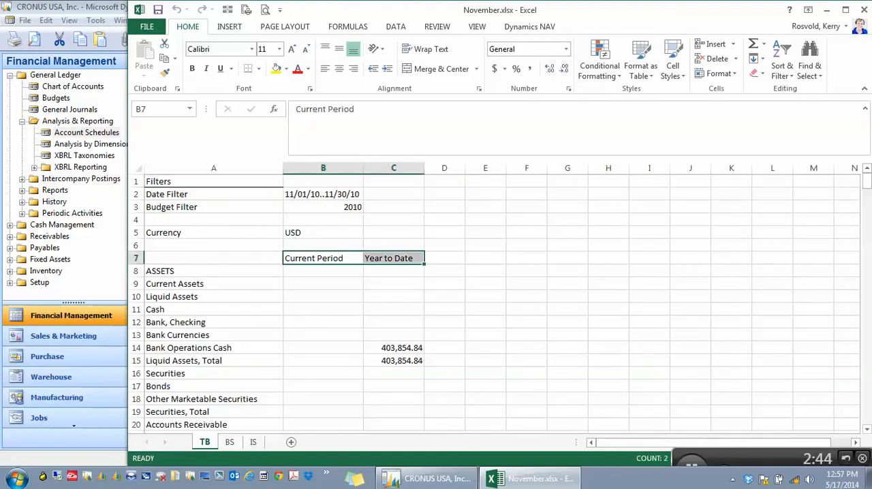
{"action": "left_click", "coordinate": [192, 68]}
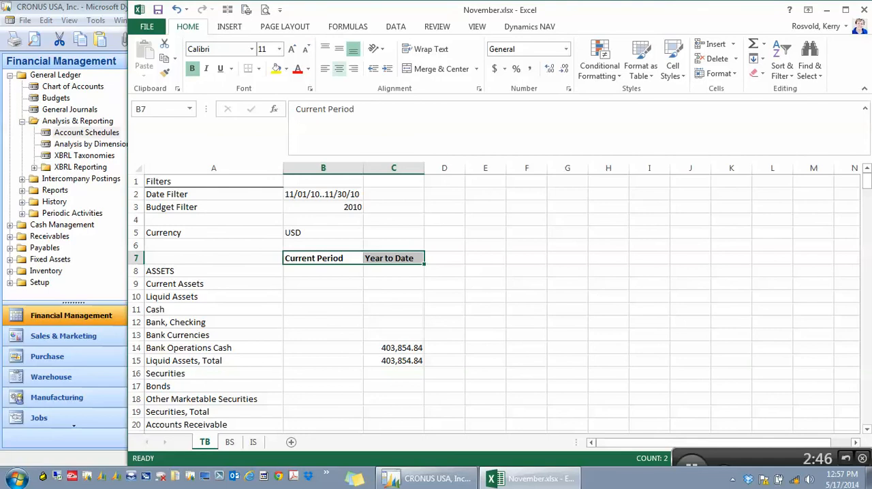
{"action": "left_click", "coordinate": [338, 68]}
Step: Format the TB amounts in B8:C59 with comma style and no decimal places
{"action": "left_click_drag", "start_coordinate": [323, 271], "coordinate": [391, 419]}
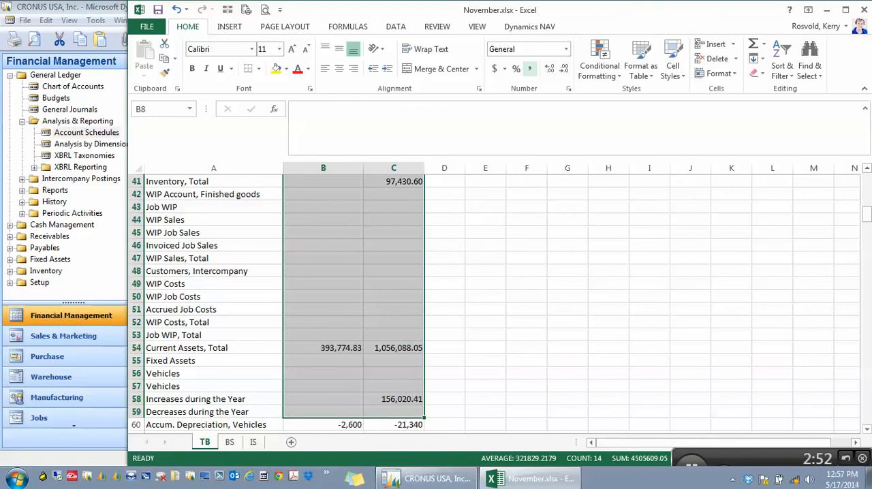
{"action": "left_click", "coordinate": [530, 68]}
{"action": "left_click", "coordinate": [564, 69]}
{"action": "left_click", "coordinate": [564, 68]}
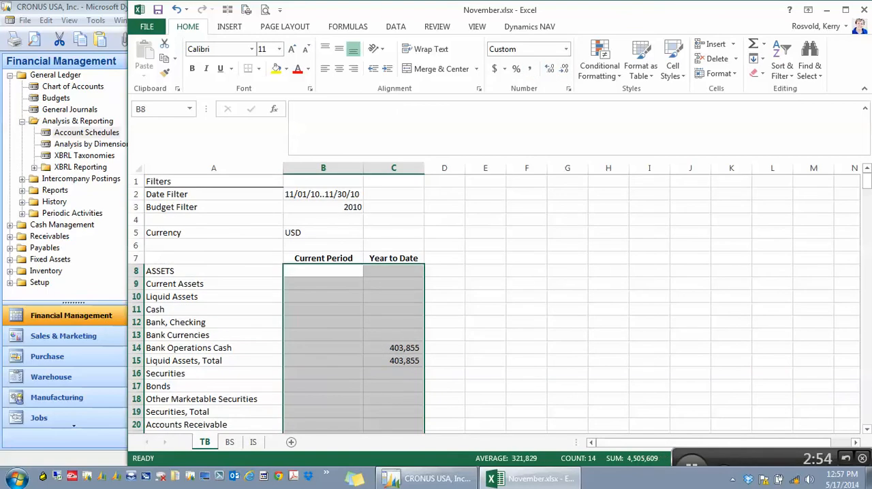
{"action": "left_click", "coordinate": [323, 182]}
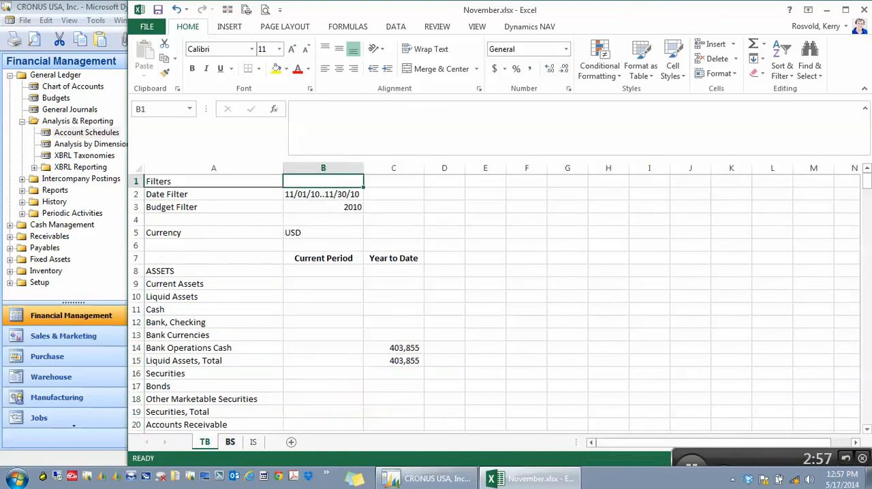
Step: Bold and center the Current Period and Year to Date headings in B7:C7 of the BS worksheet
{"action": "left_click", "coordinate": [230, 442]}
{"action": "left_click_drag", "start_coordinate": [300, 258], "coordinate": [368, 258]}
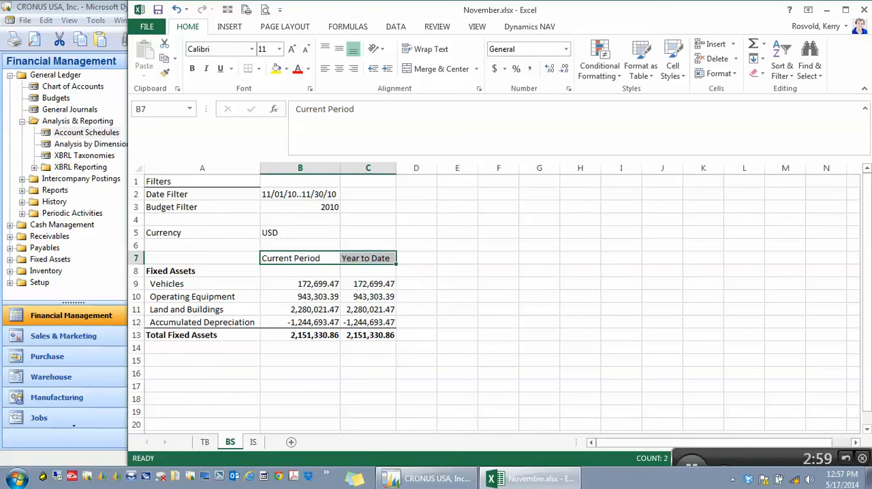
{"action": "left_click", "coordinate": [192, 68]}
{"action": "left_click", "coordinate": [339, 68]}
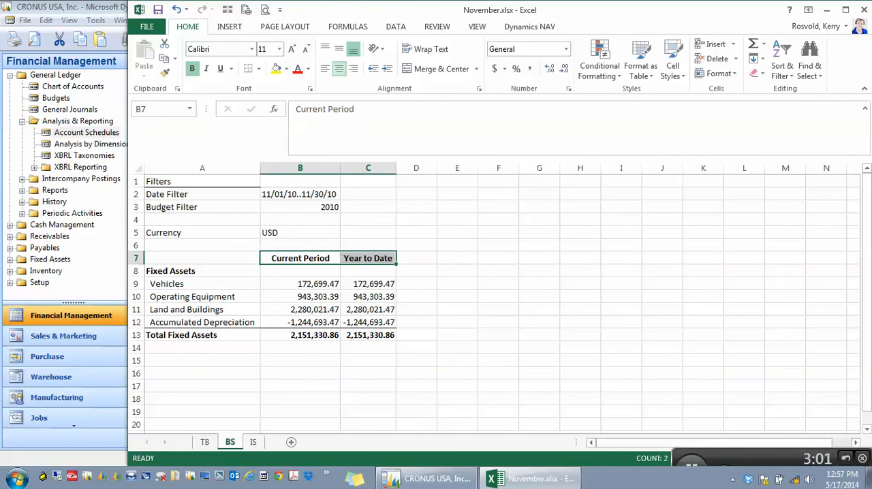
Step: Format the fixed asset amounts in B9:C13 of the BS worksheet with comma style and no decimal places
{"action": "left_click_drag", "start_coordinate": [300, 283], "coordinate": [368, 334]}
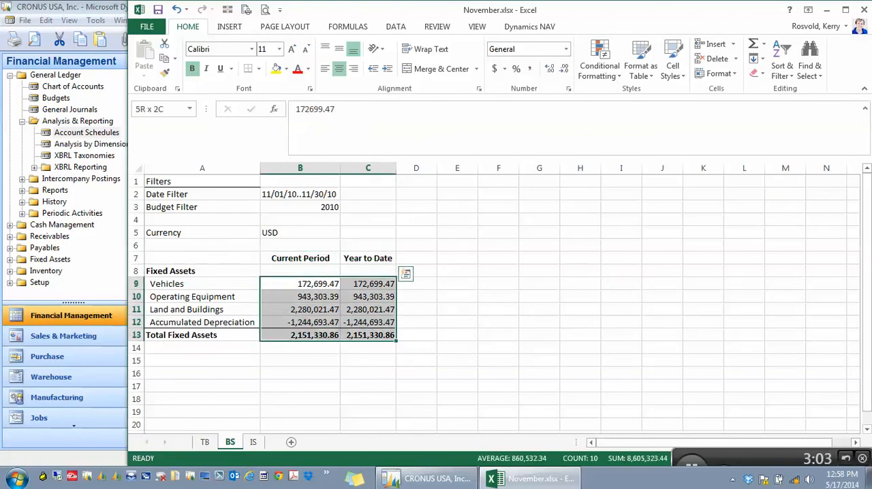
{"action": "left_click", "coordinate": [530, 68]}
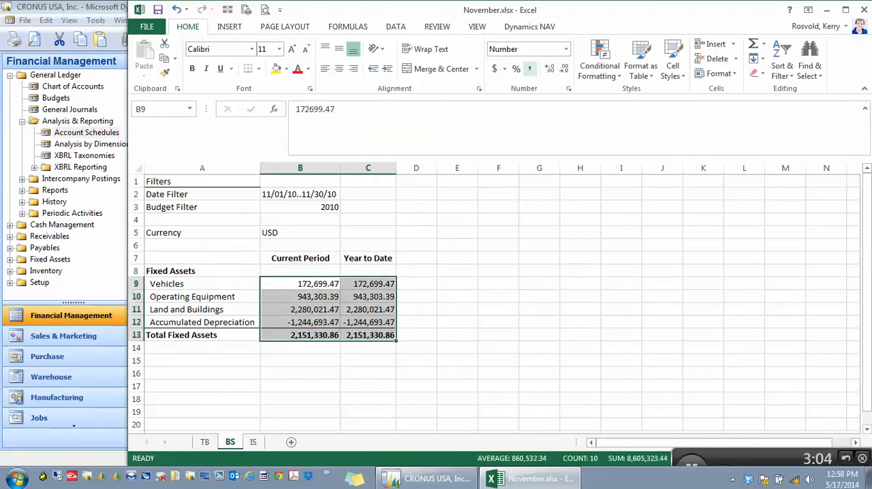
{"action": "double_click", "coordinate": [564, 68]}
{"action": "left_click", "coordinate": [372, 181]}
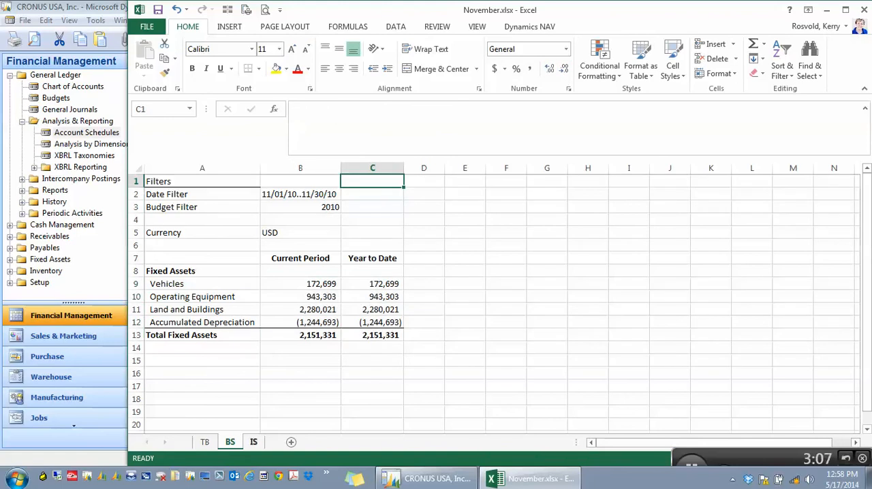
Step: Bold and center the Current Period and Year to Date headings in B7:C7 of the IS worksheet
{"action": "left_click", "coordinate": [253, 442]}
{"action": "left_click_drag", "start_coordinate": [294, 258], "coordinate": [381, 259]}
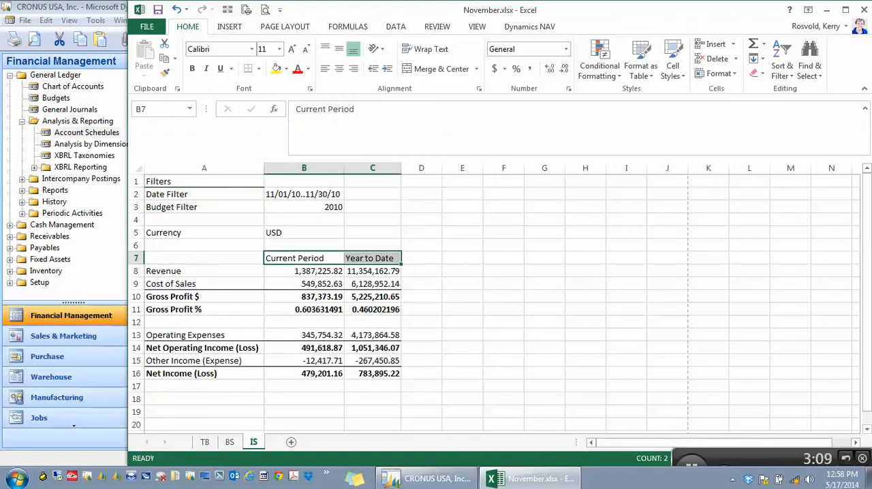
{"action": "left_click", "coordinate": [192, 68]}
{"action": "left_click", "coordinate": [339, 68]}
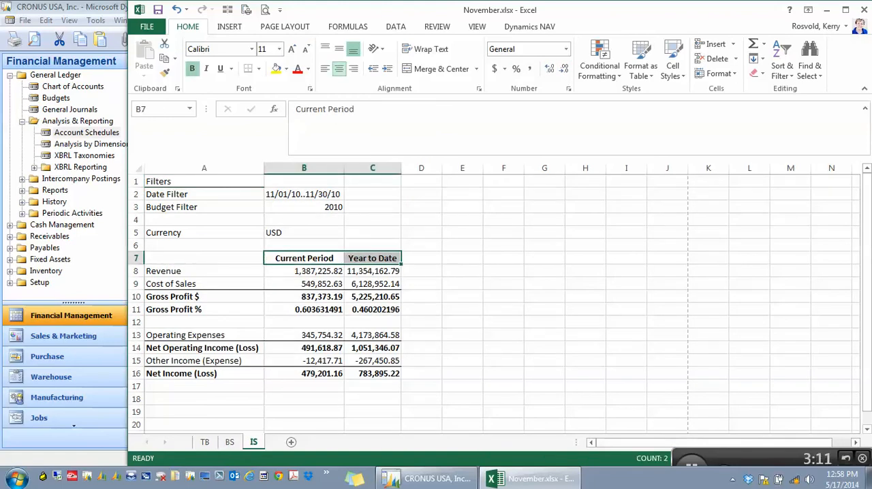
Step: Format the income statement figures in B8:C16 with comma style and no decimal places
{"action": "left_click_drag", "start_coordinate": [304, 271], "coordinate": [372, 374]}
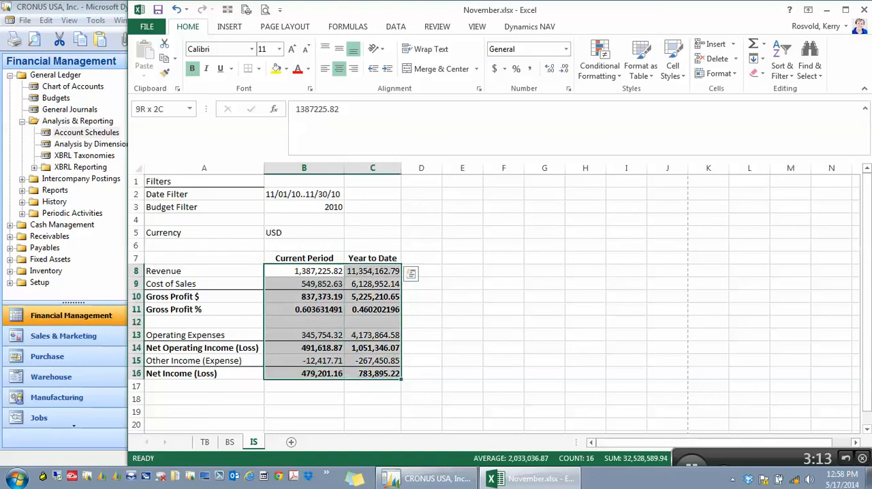
{"action": "left_click", "coordinate": [530, 68]}
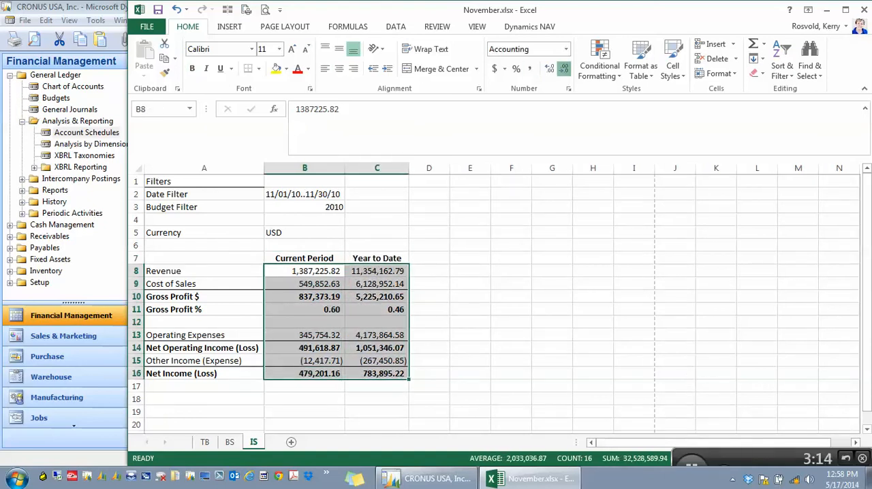
{"action": "left_click", "coordinate": [564, 68]}
{"action": "left_click", "coordinate": [564, 68]}
Step: Format the Gross Profit % values in B11:C11 as percentages with one decimal place
{"action": "left_click_drag", "start_coordinate": [305, 309], "coordinate": [377, 309]}
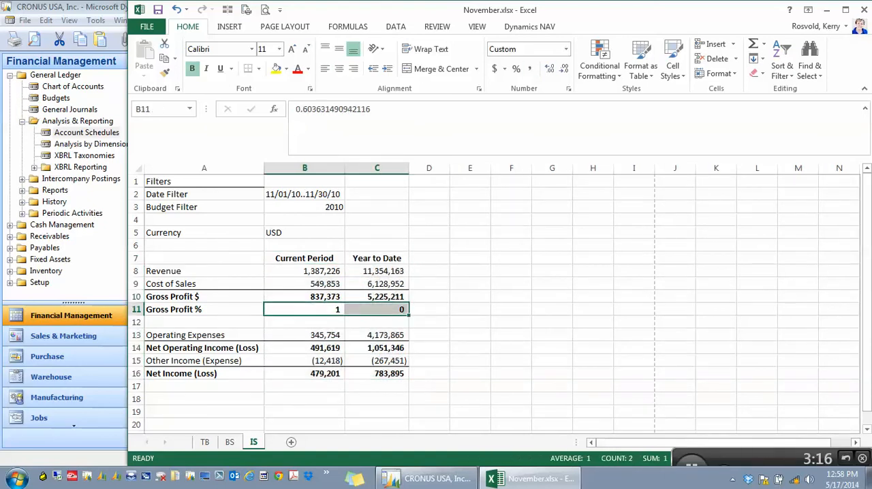
{"action": "left_click", "coordinate": [516, 68]}
{"action": "left_click", "coordinate": [550, 68]}
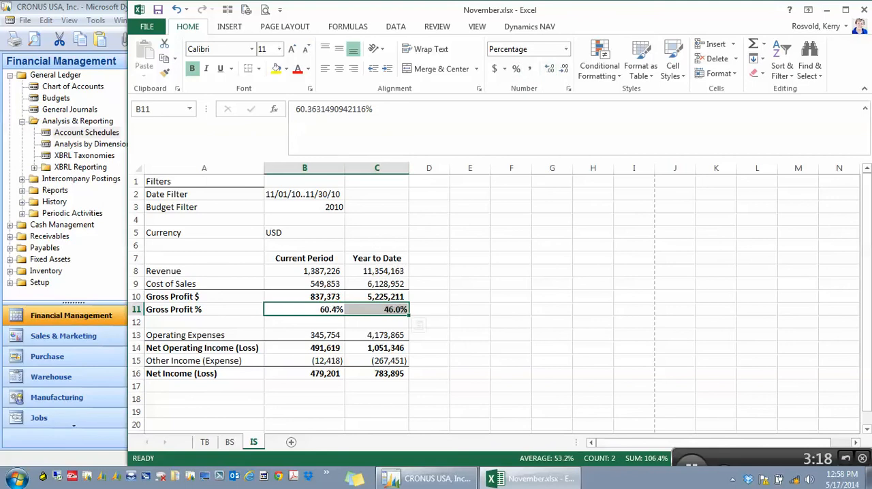
{"action": "left_click", "coordinate": [376, 181]}
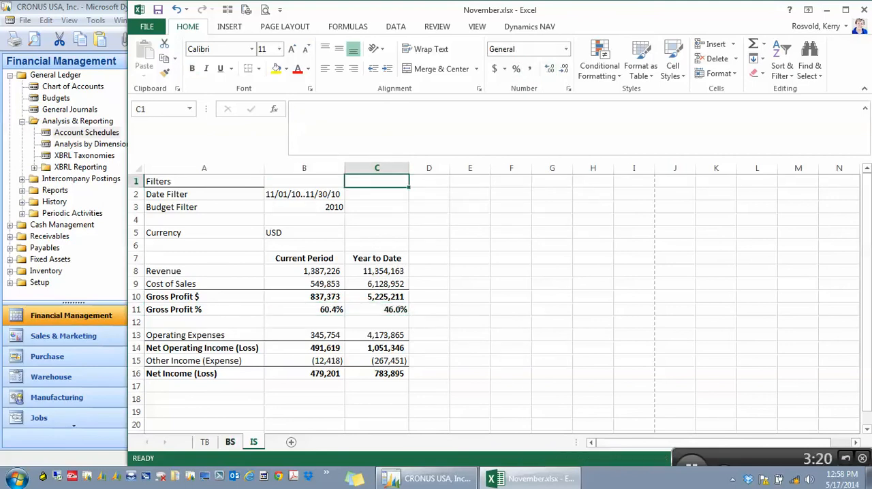
Step: Return to the TB worksheet for a last look, close the November workbook and show the desktop
{"action": "key", "text": "ctrl+Page_Up"}
{"action": "key", "text": "ctrl+Page_Up"}
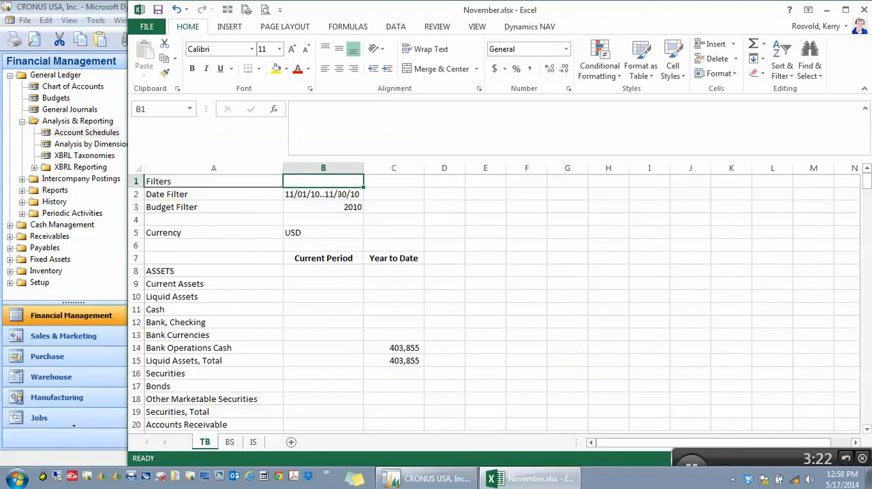
{"action": "scroll", "coordinate": [502, 302], "scroll_direction": "right", "scroll_amount": 3}
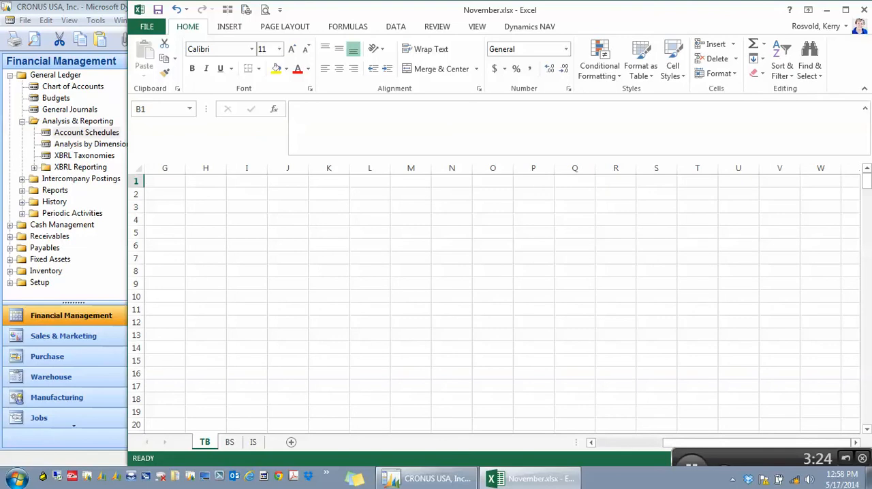
{"action": "left_click_drag", "start_coordinate": [758, 443], "coordinate": [692, 443]}
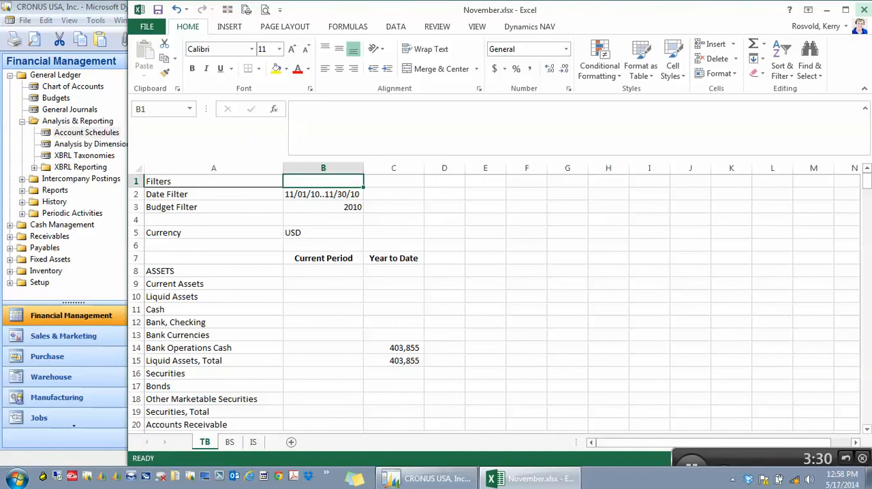
{"action": "left_click", "coordinate": [864, 9]}
{"action": "key", "text": "super+d"}
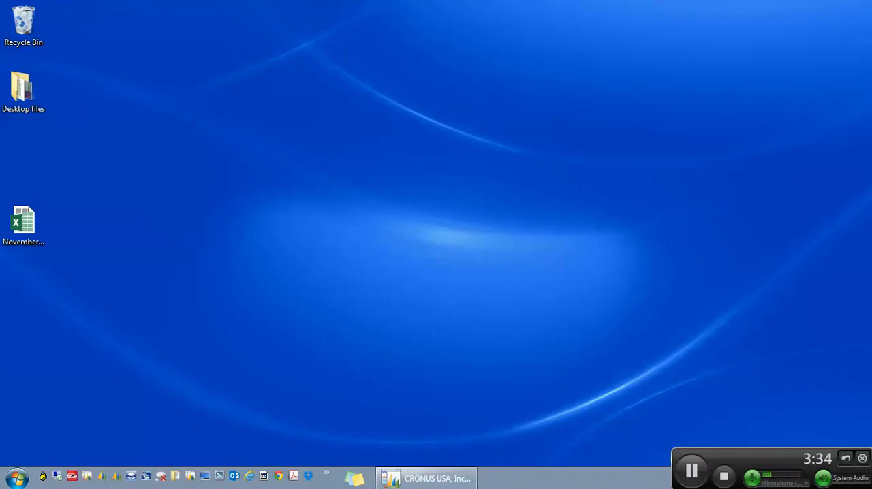
Step: Make a copy of November.xlsx on the desktop
{"action": "left_click", "coordinate": [30, 225]}
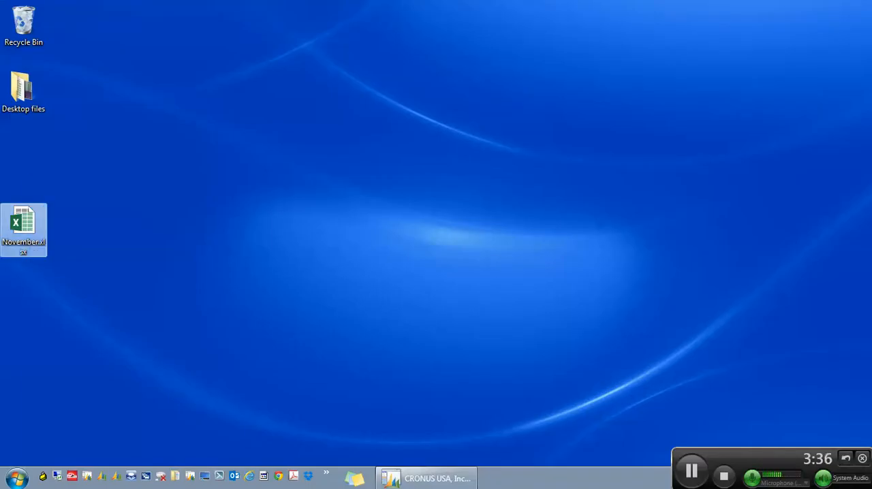
{"action": "right_click", "coordinate": [30, 225]}
{"action": "left_click", "coordinate": [61, 391]}
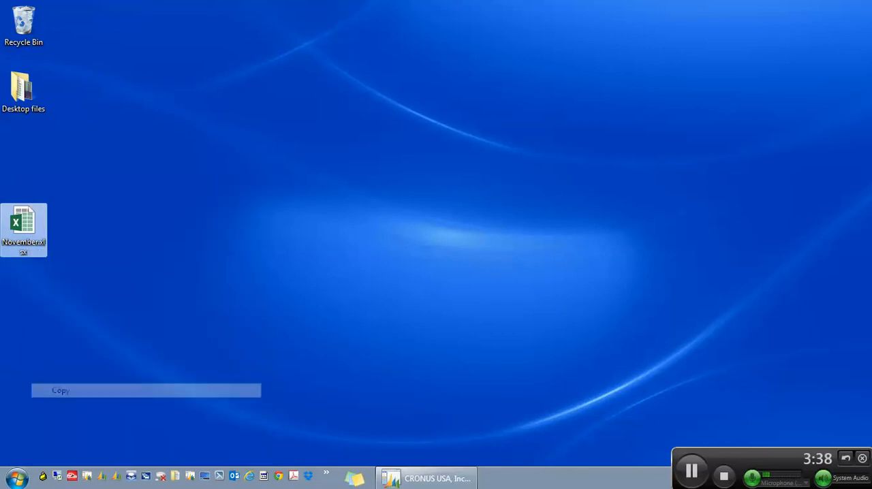
{"action": "right_click", "coordinate": [85, 220]}
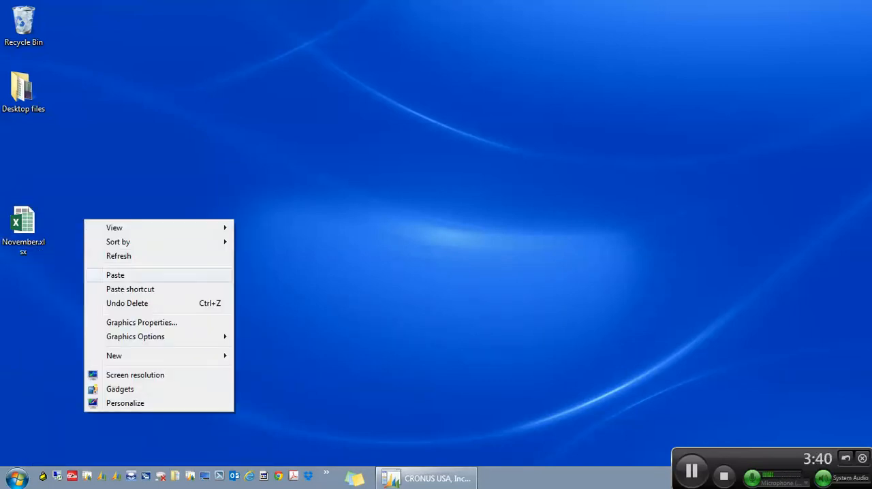
{"action": "left_click", "coordinate": [109, 274]}
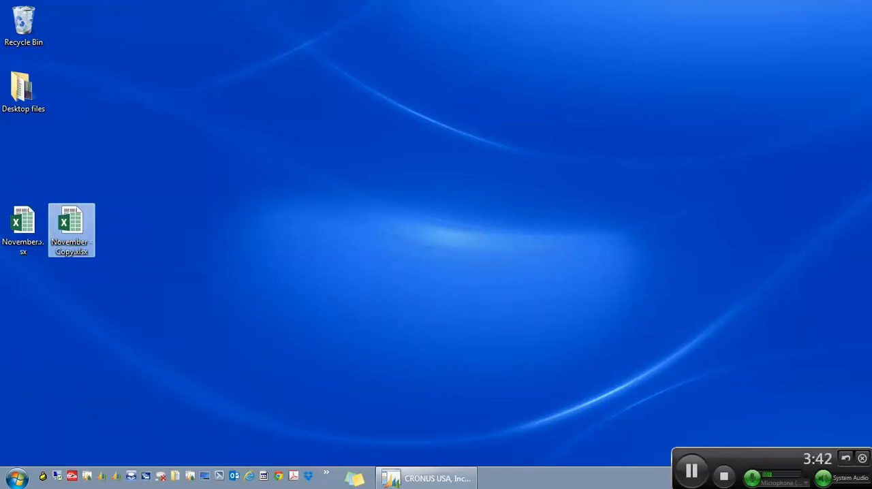
Step: Rename the copied workbook as December.xlsx
{"action": "right_click", "coordinate": [75, 221]}
{"action": "left_click", "coordinate": [111, 438]}
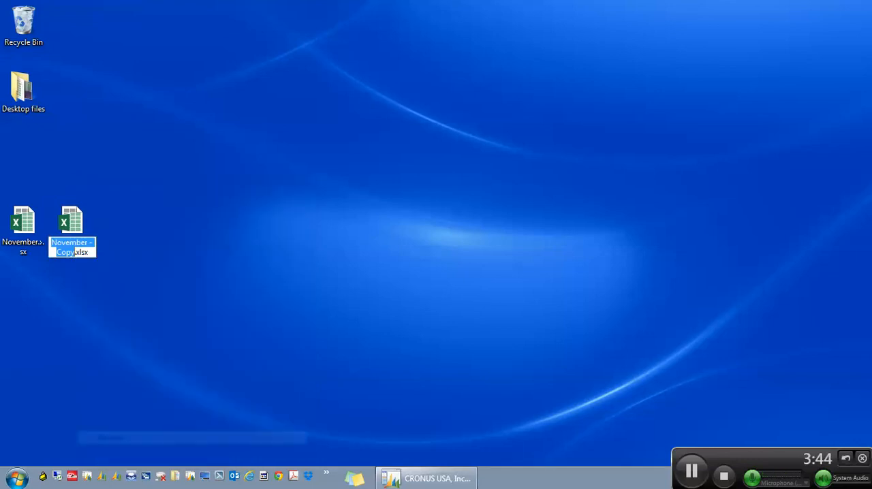
{"action": "type", "text": "December"}
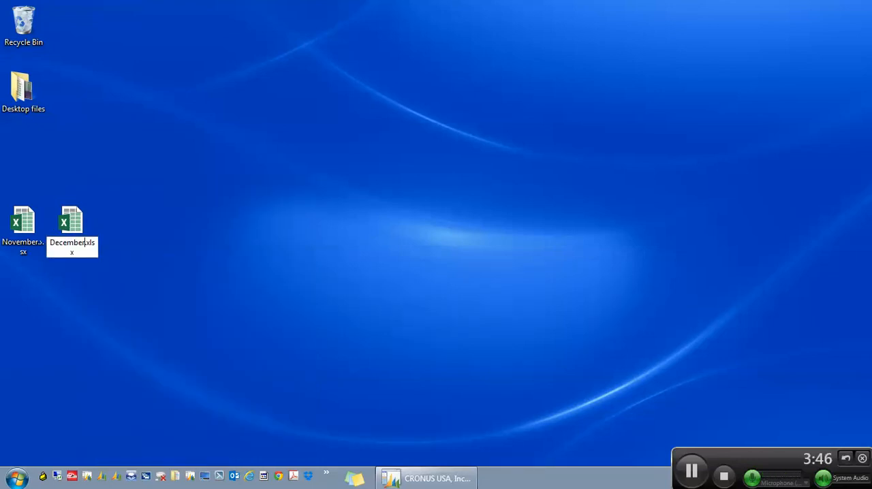
{"action": "key", "text": "Return"}
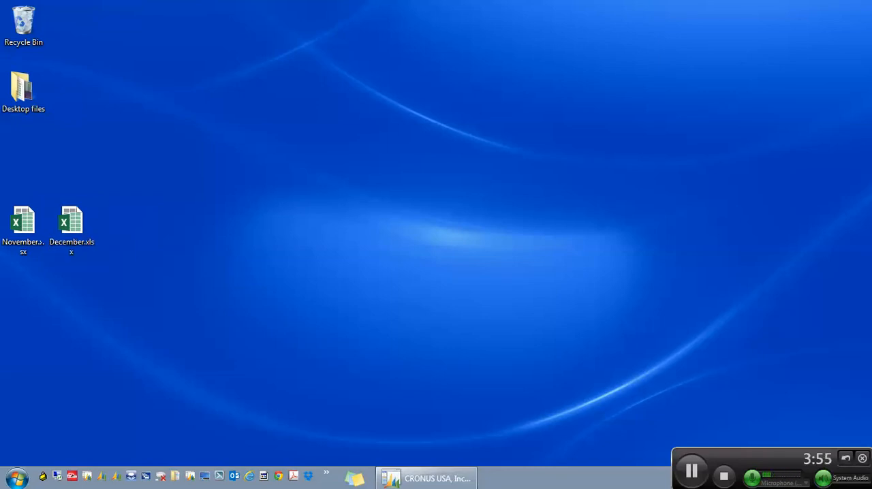
Step: Switch to Dynamics NAV and set the overview to account schedule EX #1 for the period 12/01/10..12/31/10
{"action": "left_click", "coordinate": [426, 478]}
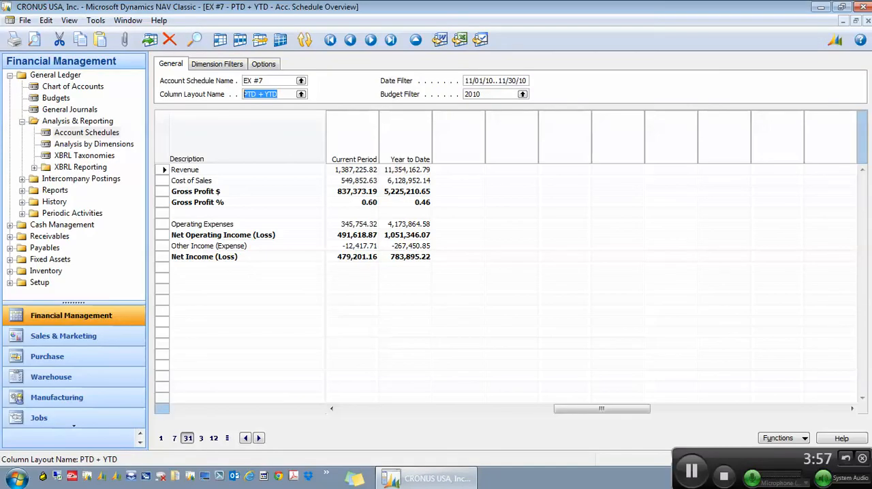
{"action": "left_click", "coordinate": [301, 80]}
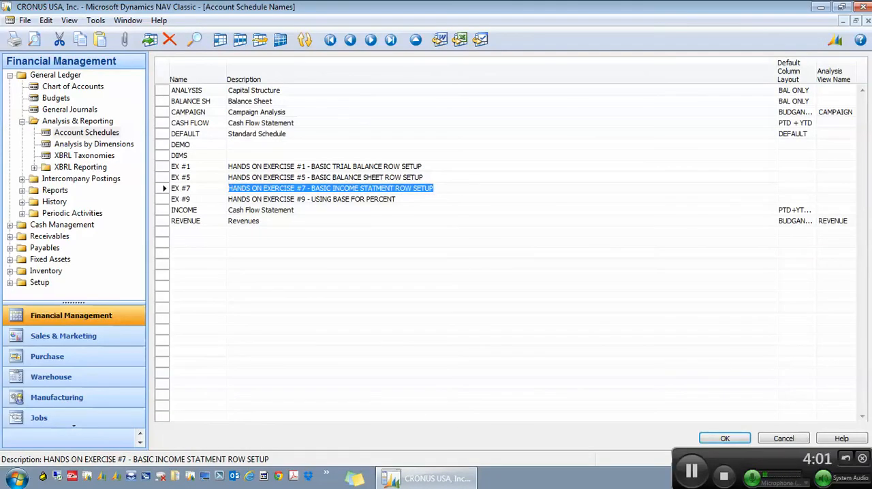
{"action": "left_click", "coordinate": [353, 166]}
{"action": "key", "text": "Return"}
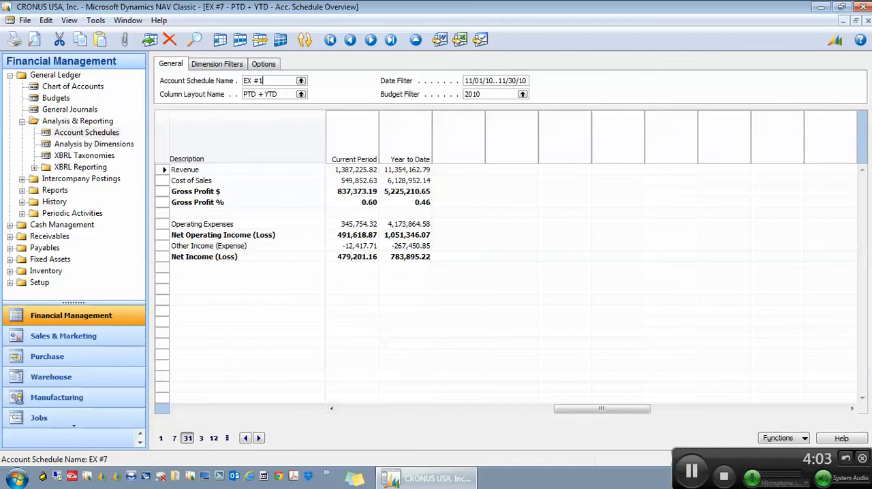
{"action": "key", "text": "Tab"}
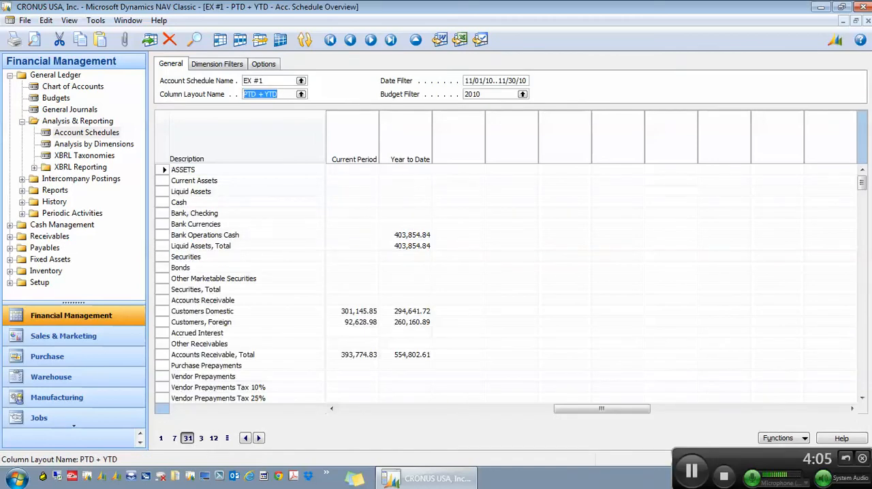
{"action": "left_click", "coordinate": [258, 438]}
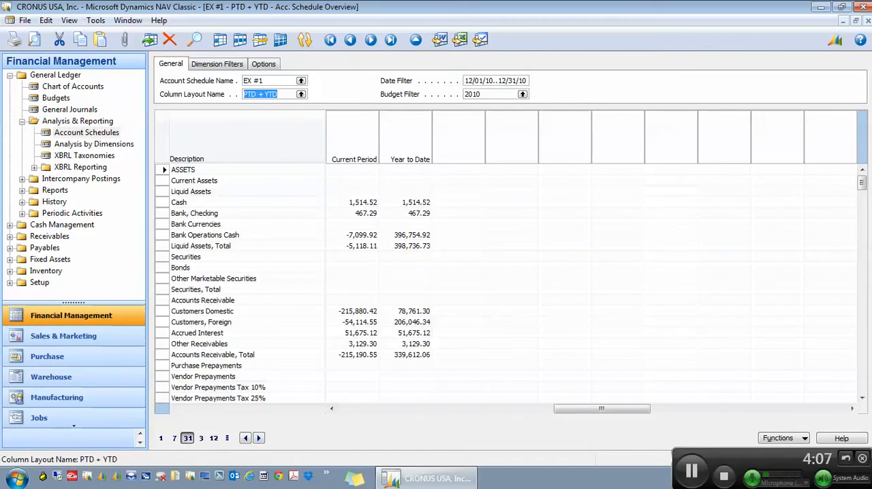
Step: Start exporting account schedule EX #1 to Excel and choose December.xlsx on the desktop as the workbook to update
{"action": "left_click", "coordinate": [783, 438]}
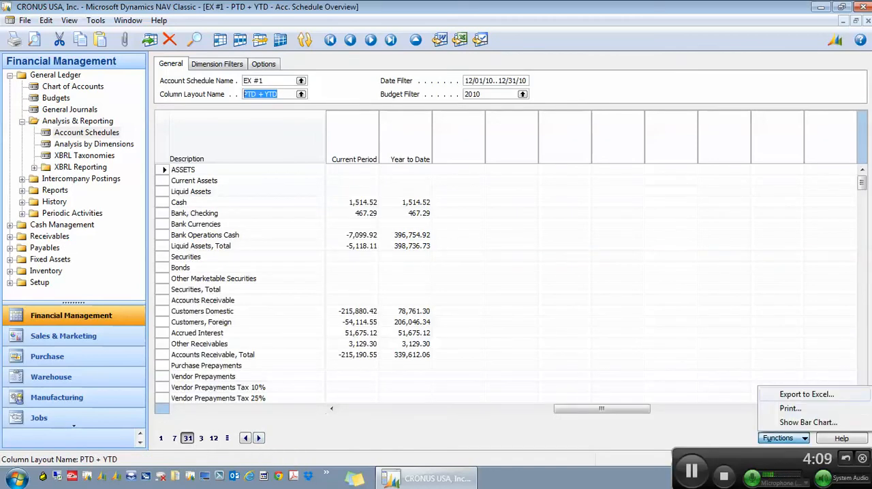
{"action": "left_click", "coordinate": [797, 395]}
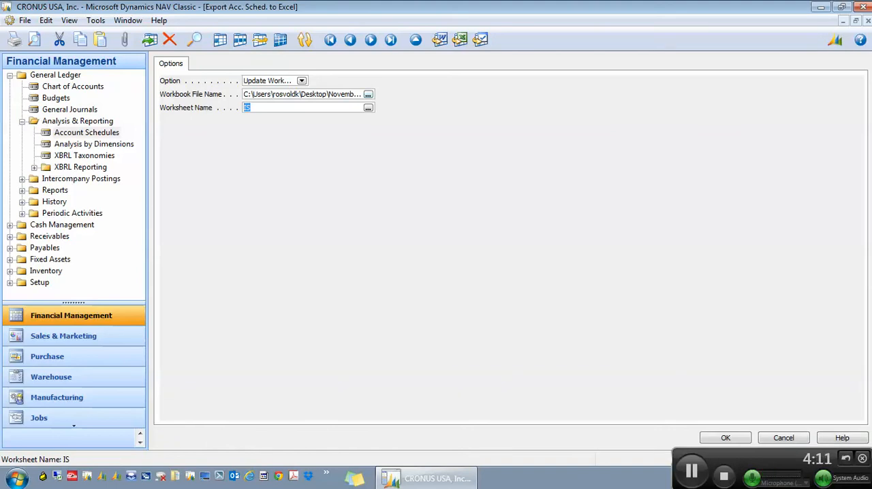
{"action": "left_click", "coordinate": [368, 94]}
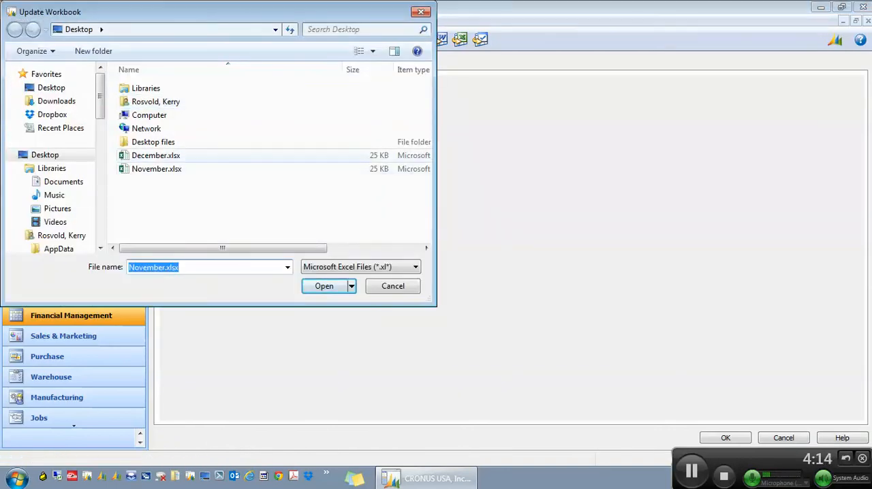
{"action": "left_click", "coordinate": [286, 156]}
{"action": "left_click", "coordinate": [324, 286]}
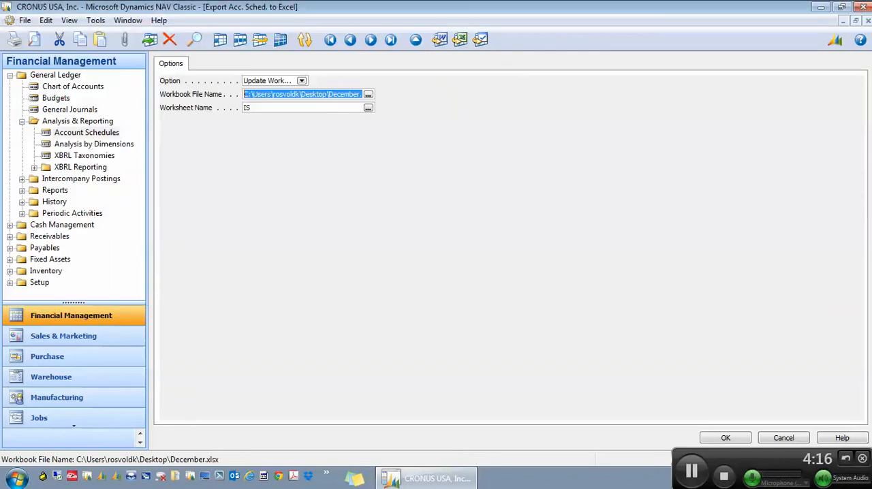
Step: Export the schedule into the TB worksheet, and save and close the December workbook
{"action": "key", "text": "Tab"}
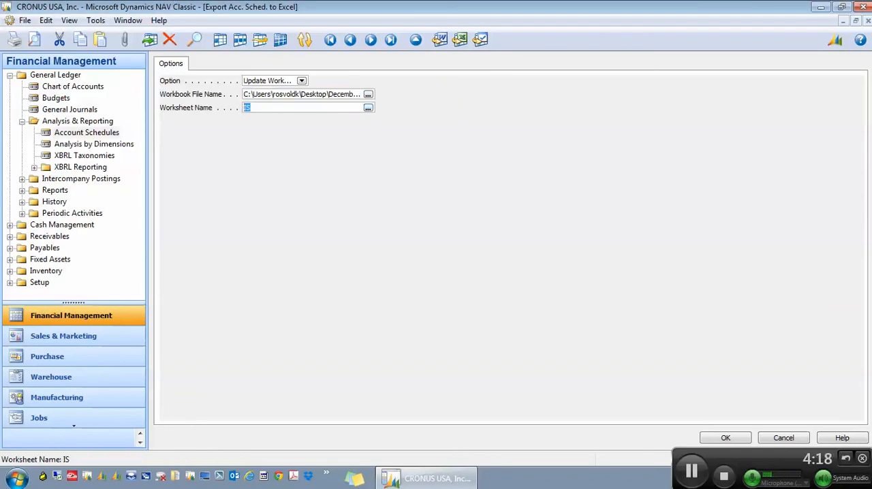
{"action": "left_click", "coordinate": [368, 108]}
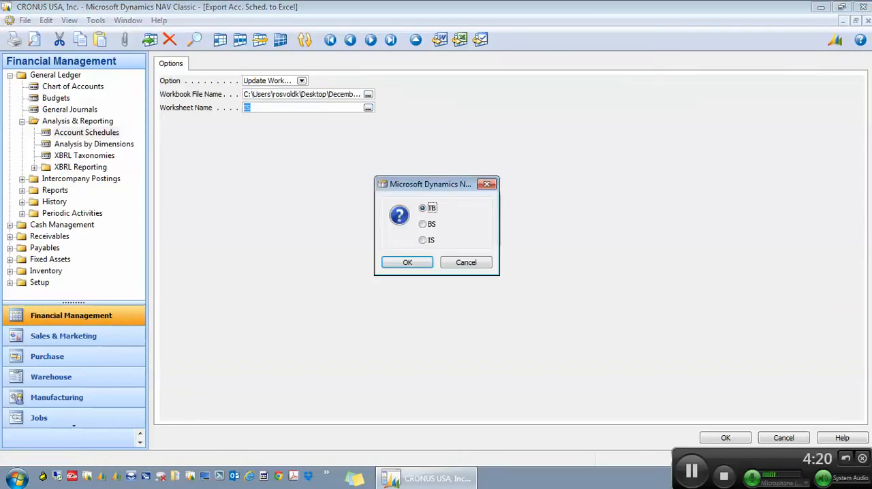
{"action": "key", "text": "Return"}
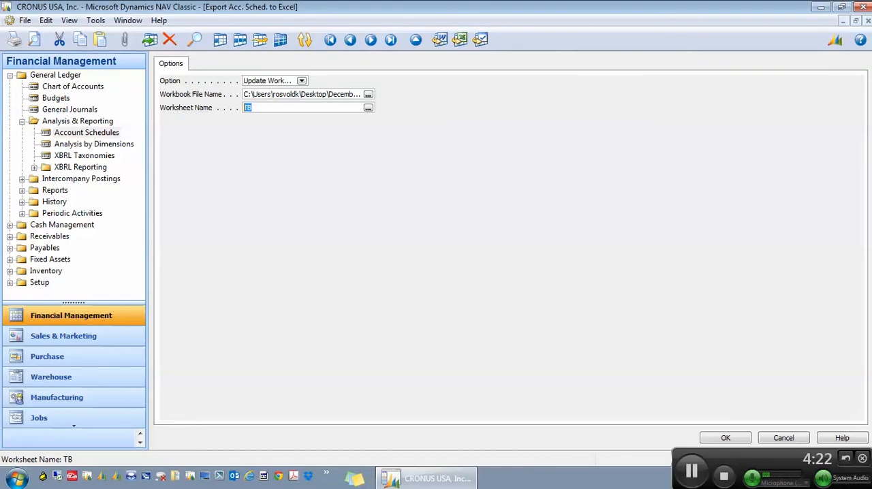
{"action": "key", "text": "Return"}
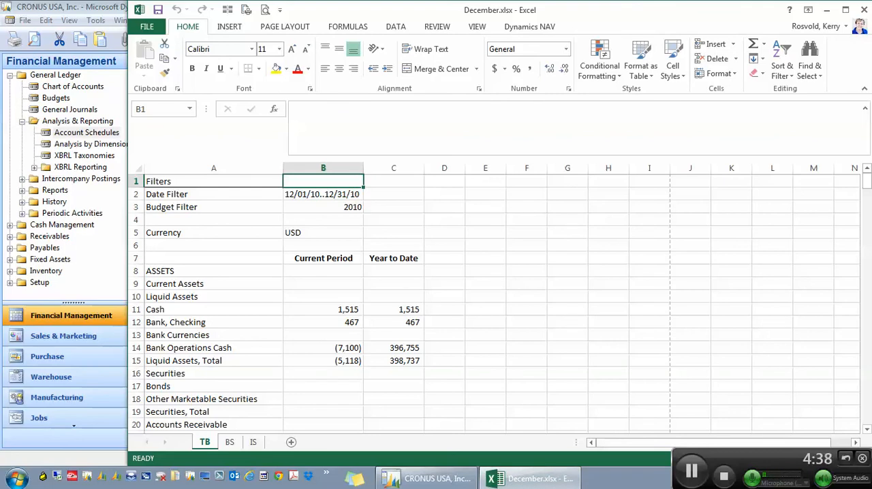
{"action": "key", "text": "ctrl+s"}
{"action": "left_click", "coordinate": [864, 10]}
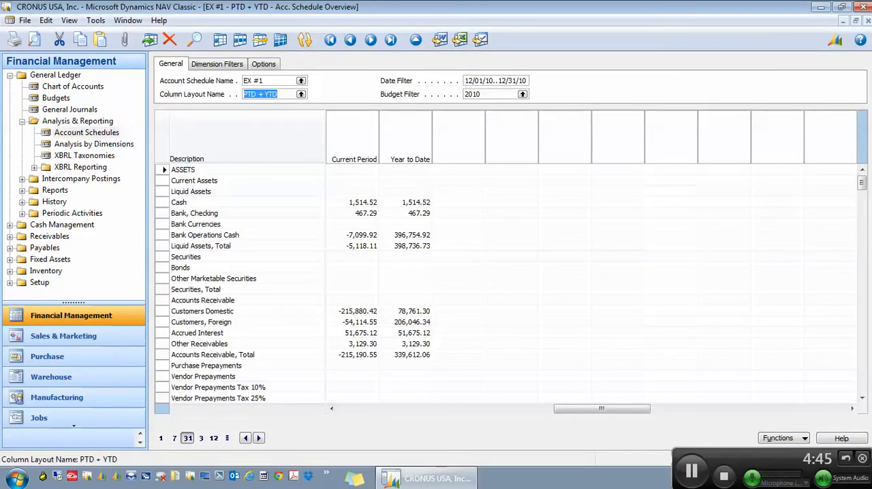
Step: Return to the list of account schedule names and open the overview for EX #5
{"action": "key", "text": "Escape"}
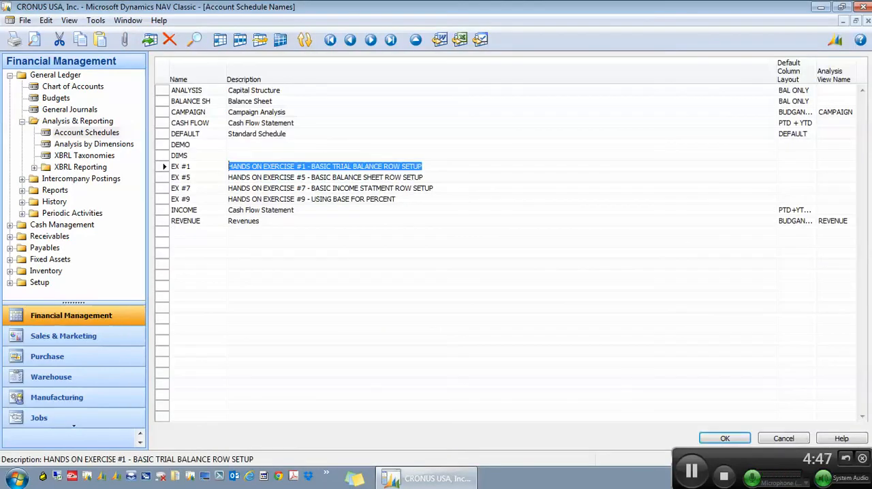
{"action": "key", "text": "Down"}
{"action": "key", "text": "Return"}
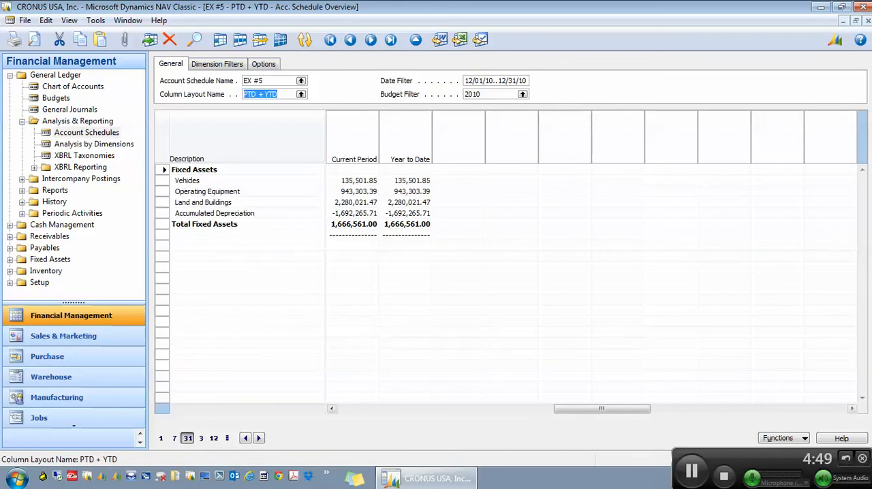
Step: Export EX #5 into the BS worksheet of December.xlsx and close the workbook after viewing that sheet
{"action": "left_click", "coordinate": [784, 438]}
{"action": "left_click", "coordinate": [807, 395]}
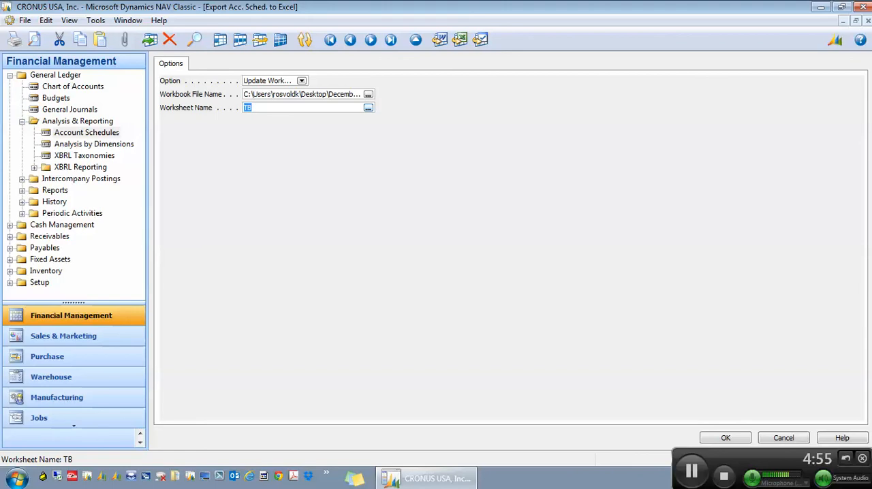
{"action": "left_click", "coordinate": [368, 107]}
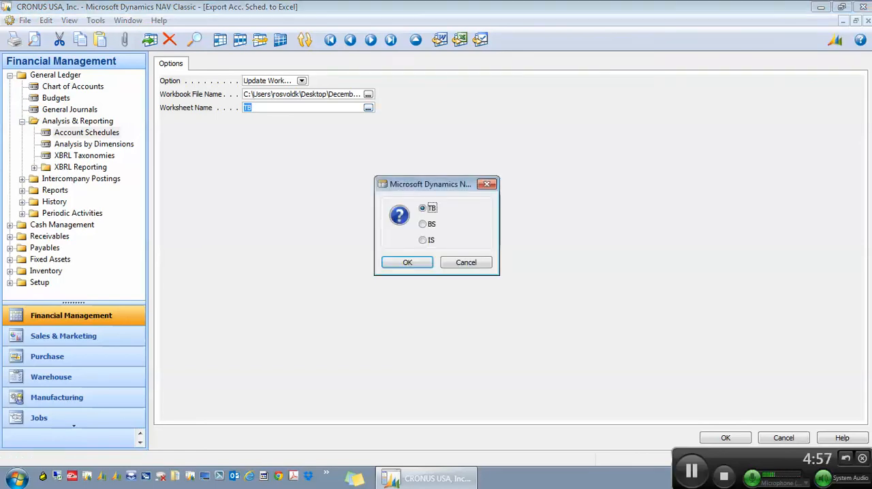
{"action": "key", "text": "Down"}
{"action": "key", "text": "Return"}
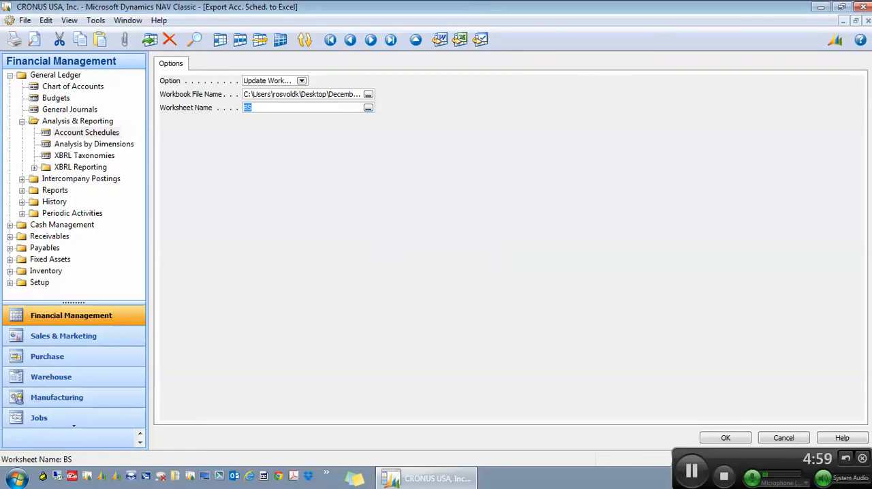
{"action": "left_click", "coordinate": [726, 438]}
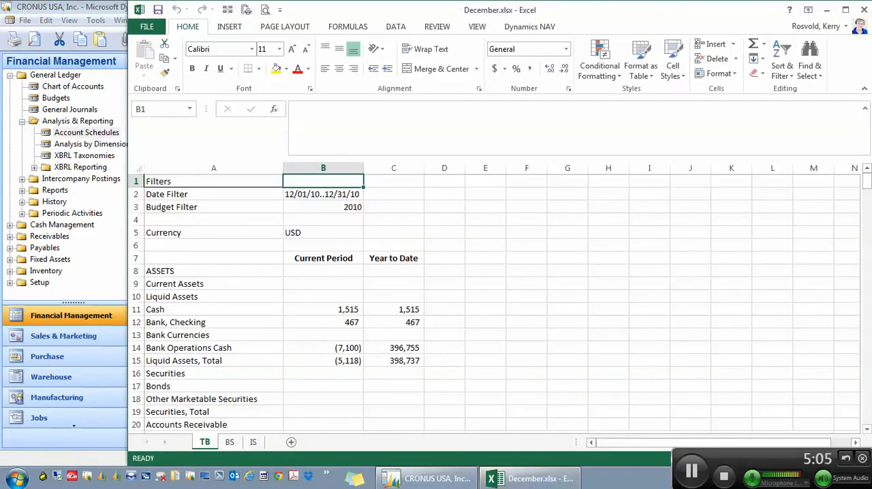
{"action": "left_click", "coordinate": [230, 442]}
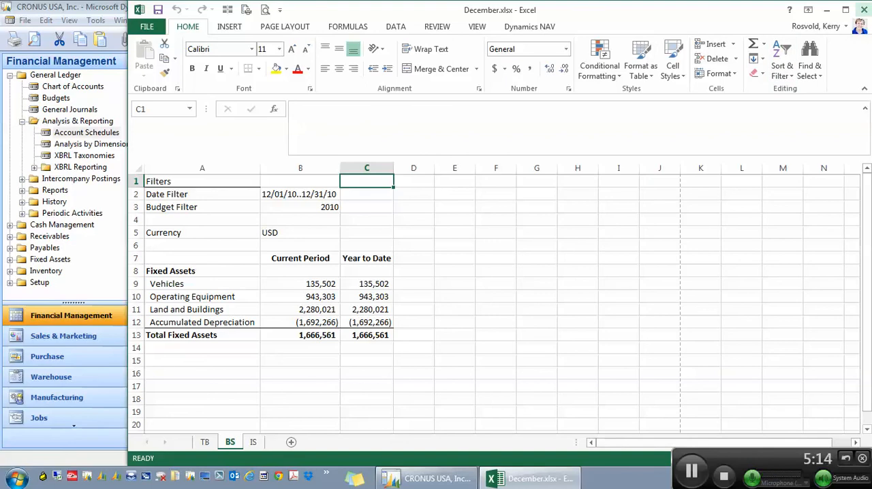
{"action": "left_click", "coordinate": [864, 9]}
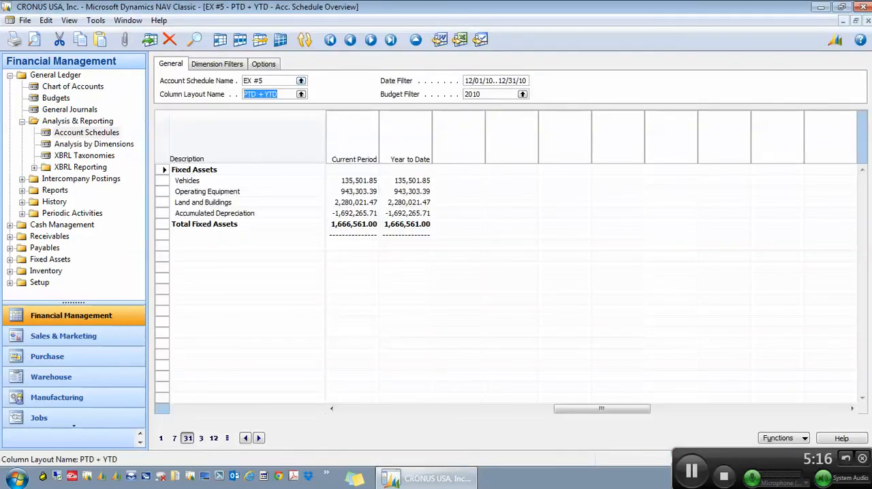
Step: Change the overview's account schedule to EX #7, the basic income statement
{"action": "left_click", "coordinate": [301, 80]}
{"action": "double_click", "coordinate": [307, 189]}
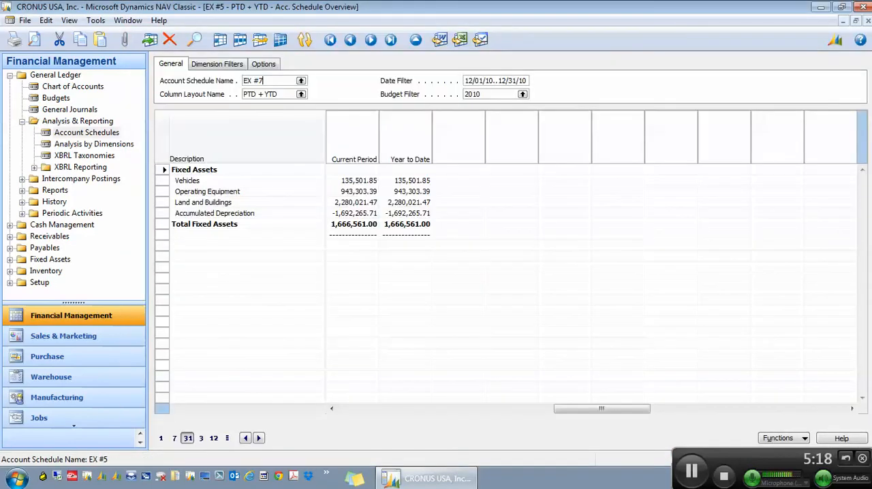
{"action": "key", "text": "Tab"}
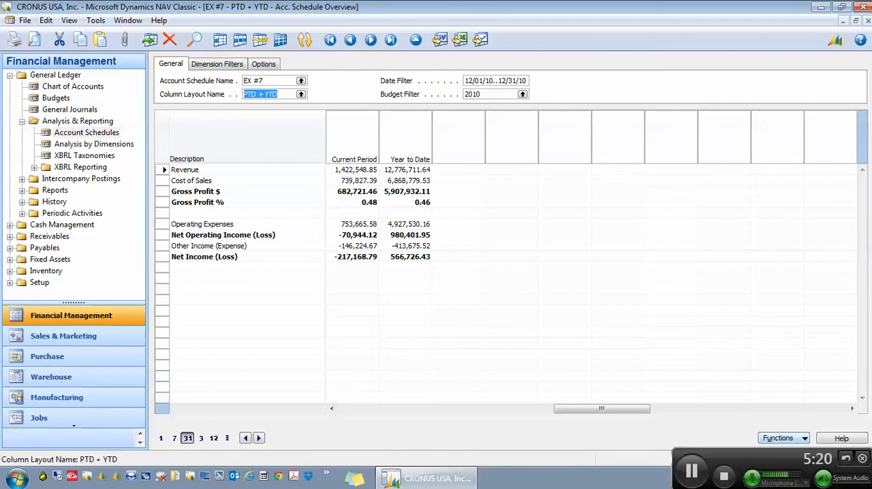
Step: Export account schedule EX #7 to Excel, updating the IS worksheet of December.xlsx
{"action": "left_click", "coordinate": [783, 439]}
{"action": "left_click", "coordinate": [790, 392]}
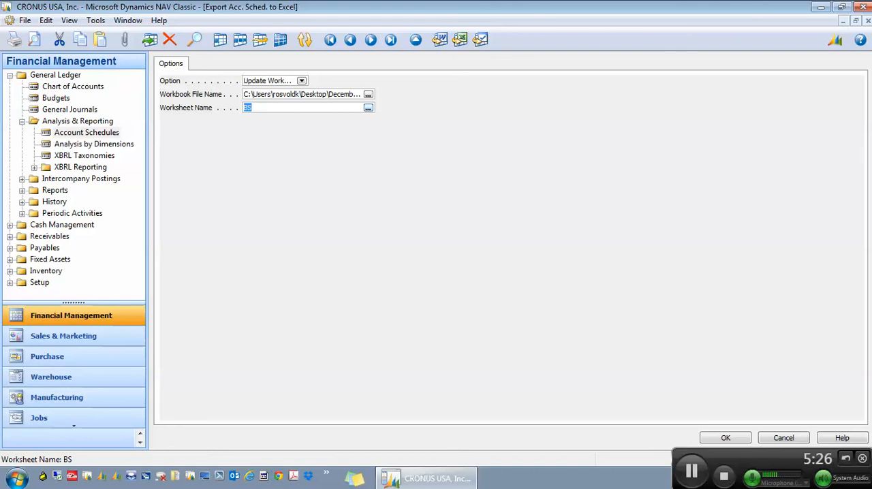
{"action": "left_click", "coordinate": [368, 108]}
{"action": "left_click", "coordinate": [423, 239]}
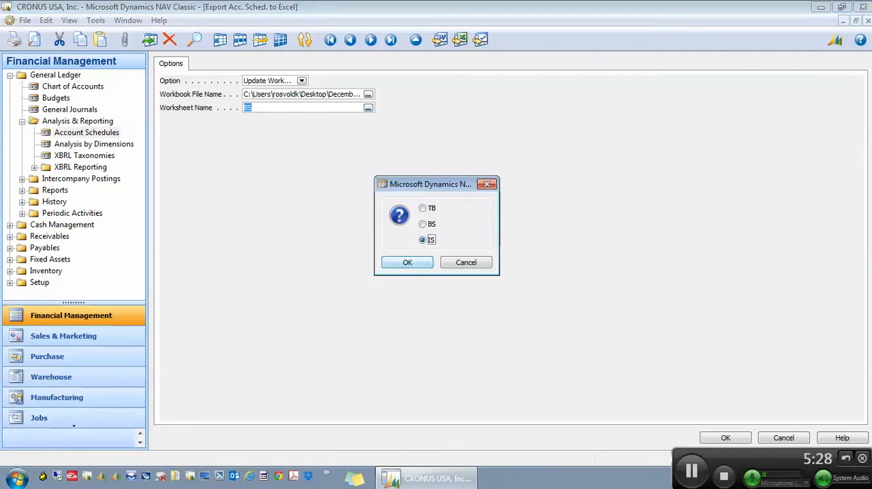
{"action": "key", "text": "Return"}
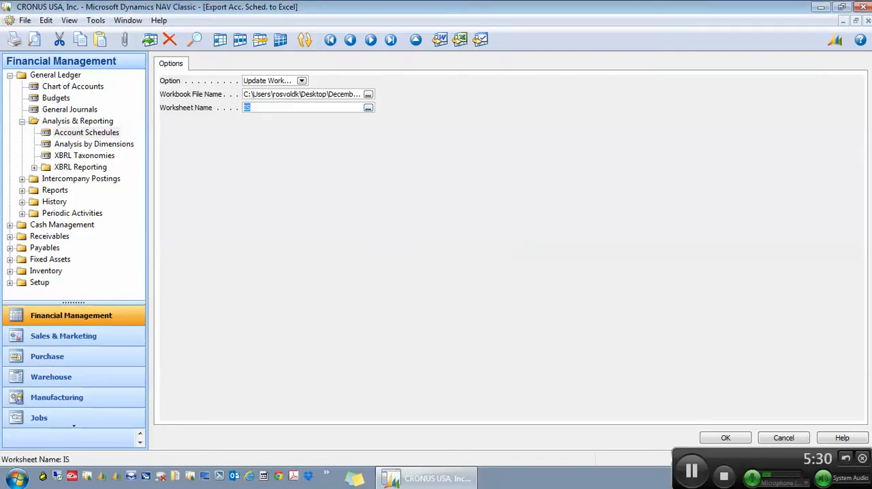
{"action": "left_click", "coordinate": [726, 438]}
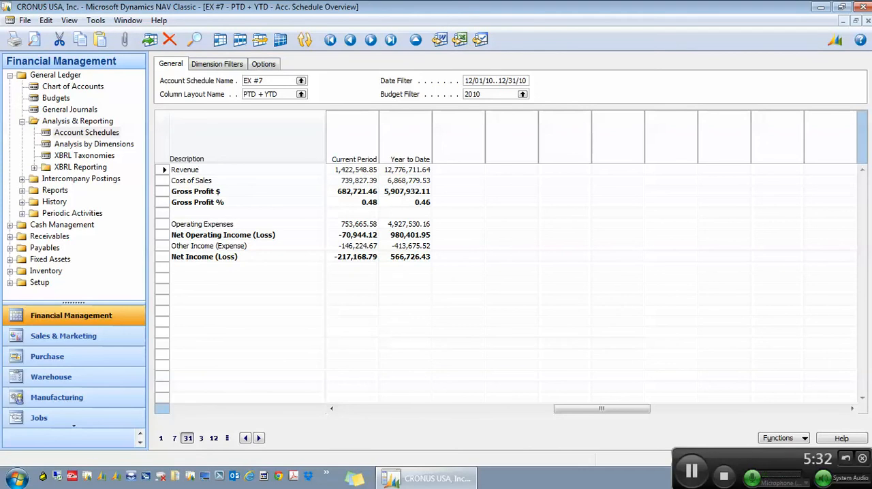